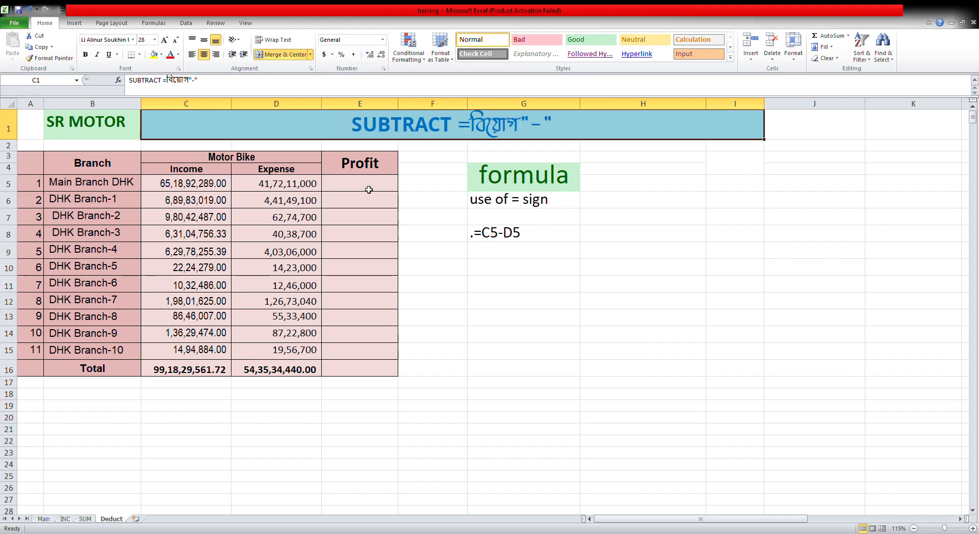
- Calculate the Main Branch DHK profit in E5 with =C5-D5 and widen column E to fit the amount
left_click(368, 190)
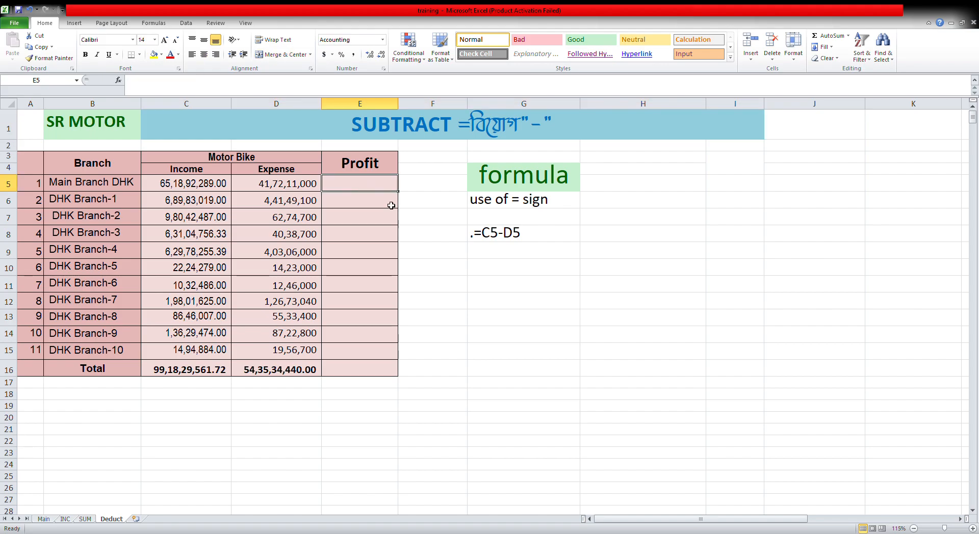
type("=")
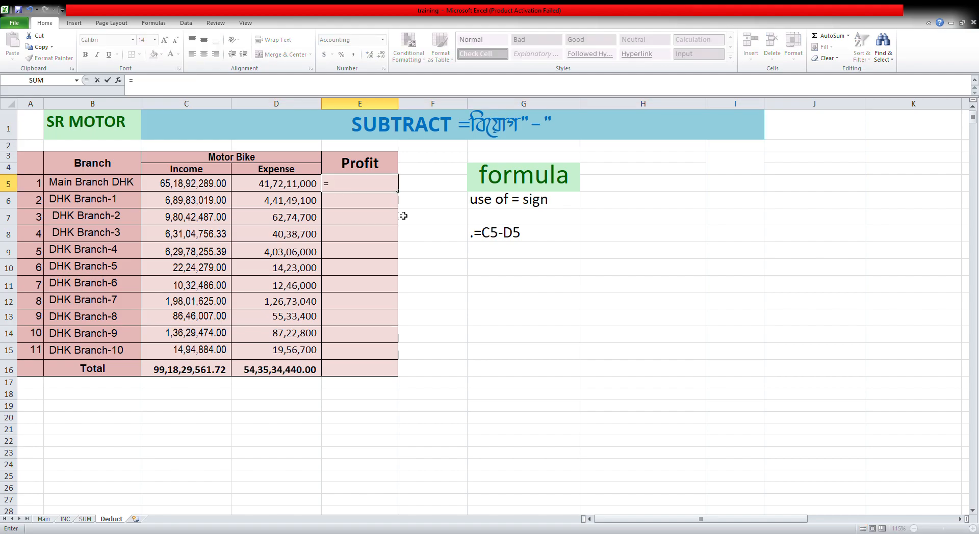
left_click(199, 186)
type("-")
left_click(306, 187)
key("Return")
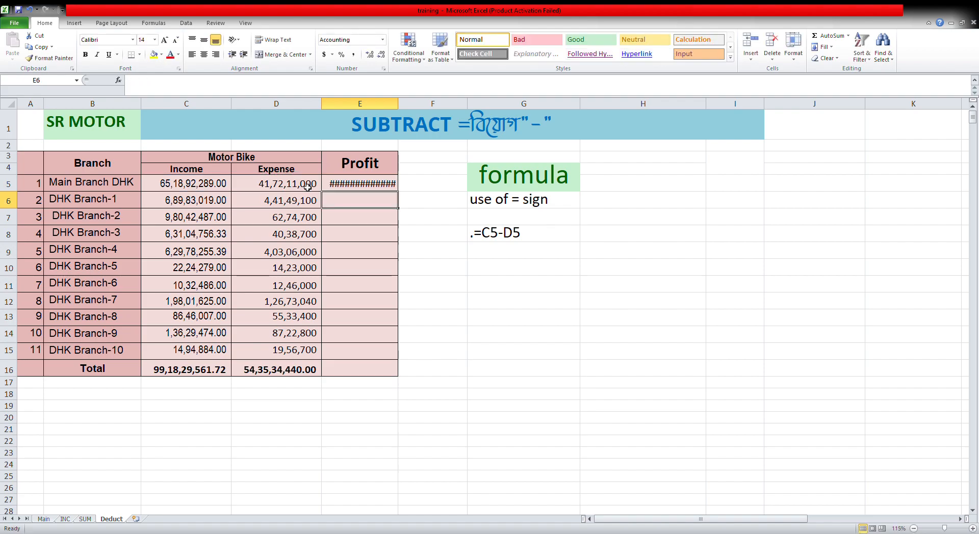
double_click(398, 103)
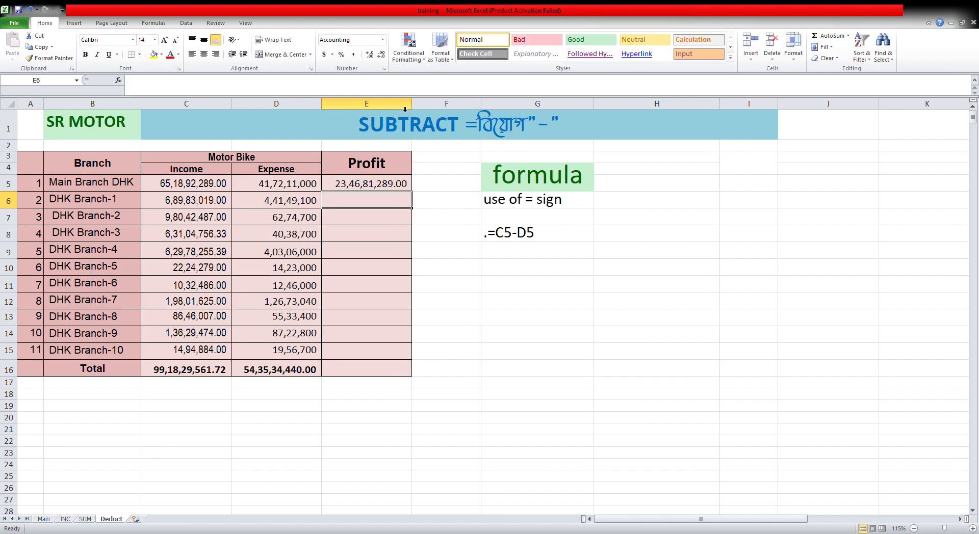
- Fill the profit formula from E5 down through DHK Branch-10 and into the Total row at E16
left_click(385, 164)
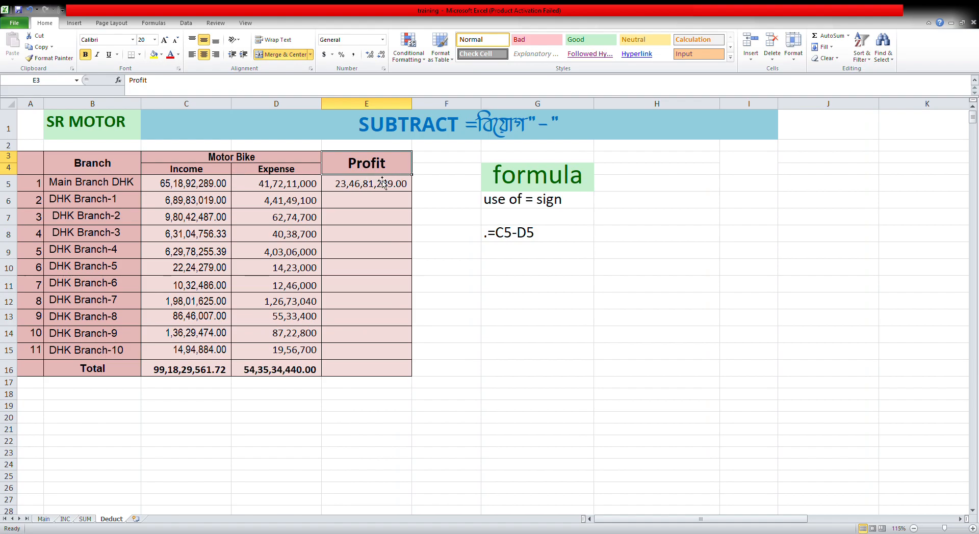
left_click(391, 185)
left_click_drag(417, 195, 397, 361)
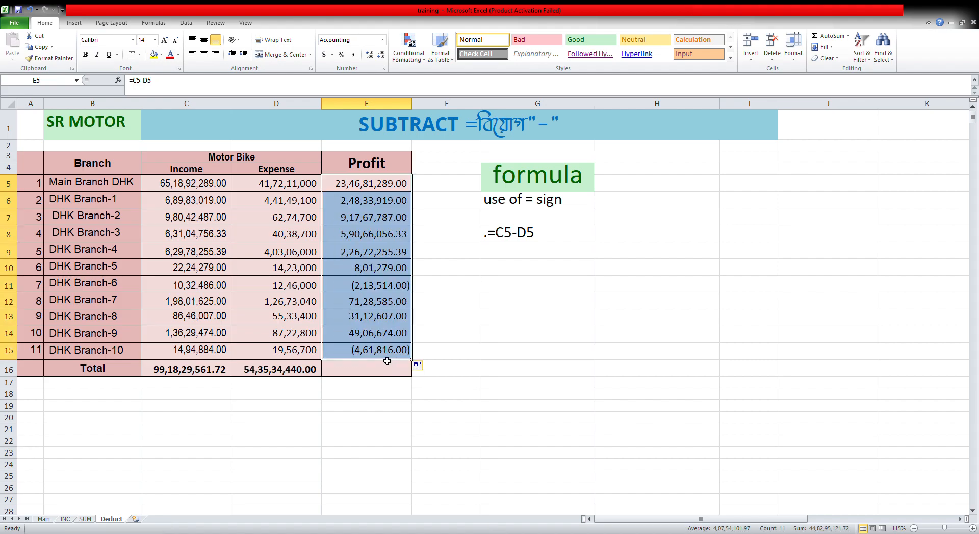
left_click(198, 376)
left_click(379, 355)
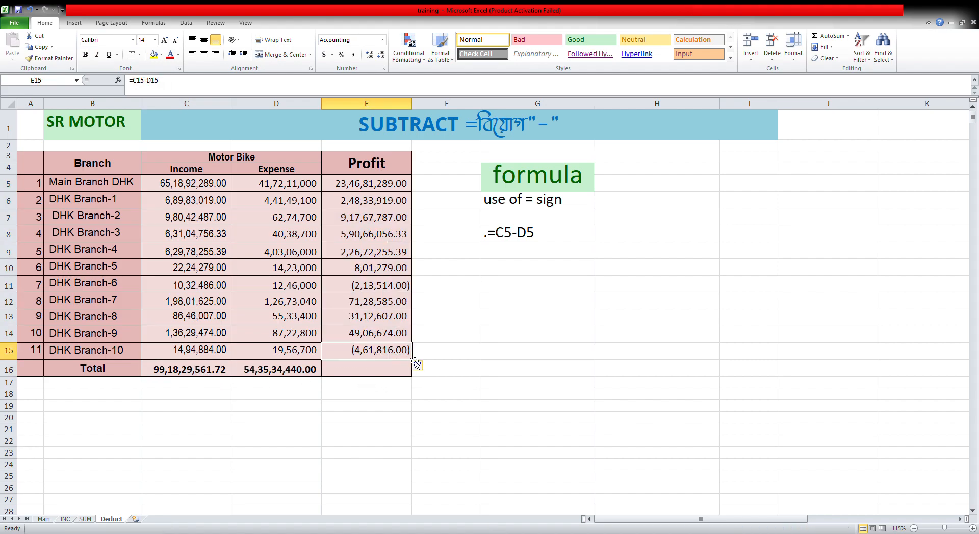
left_click_drag(417, 365, 416, 380)
left_click(380, 357)
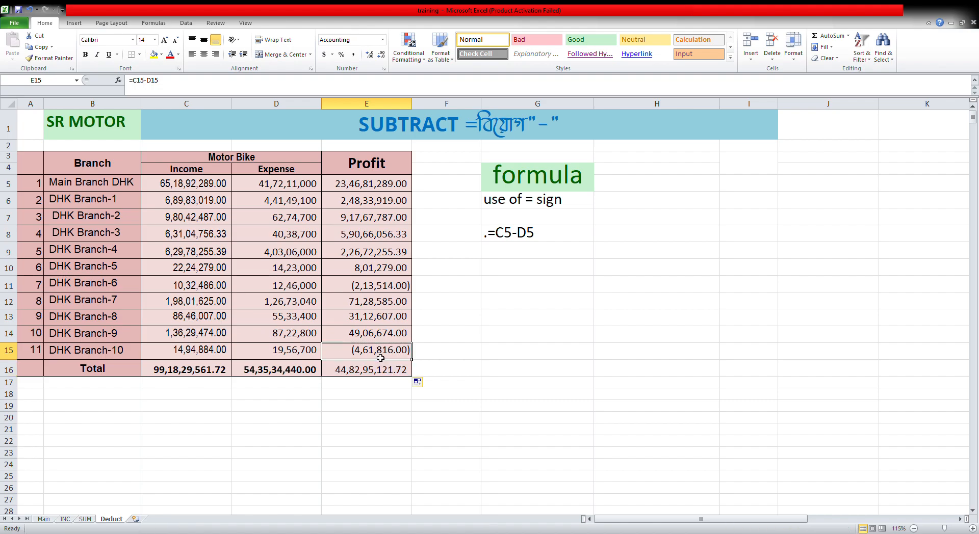
left_click(376, 289)
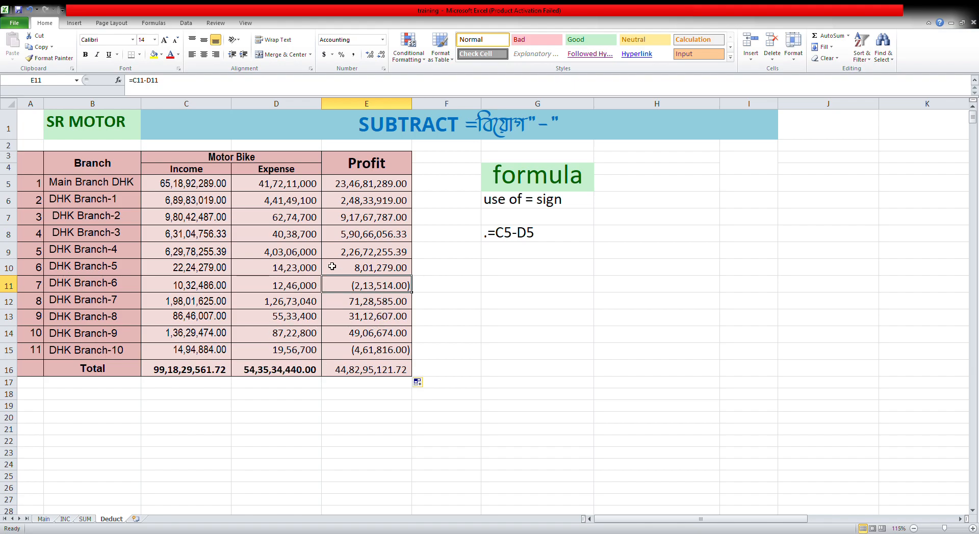
- Inspect the formulas behind the Income, Expense and Profit figures in the Total row
left_click(187, 373)
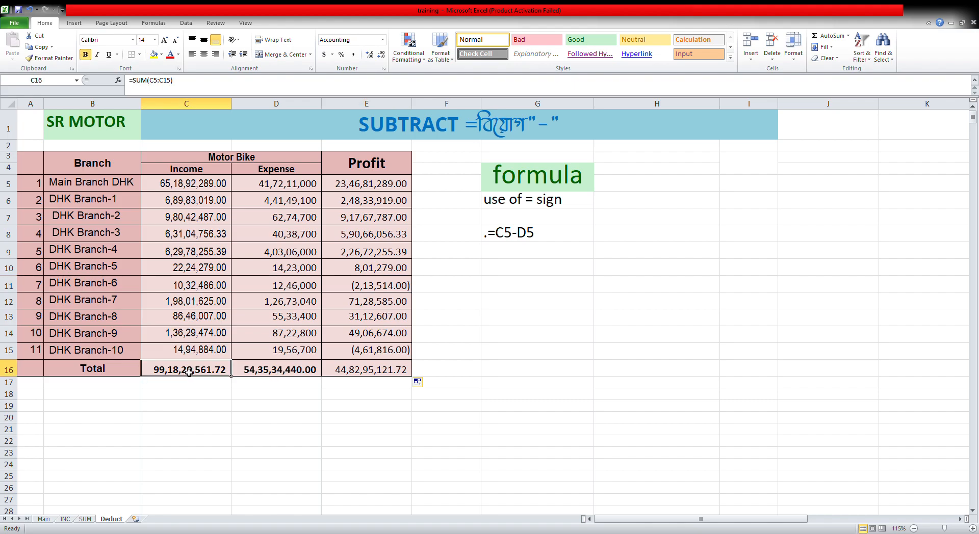
double_click(188, 373)
key("Return")
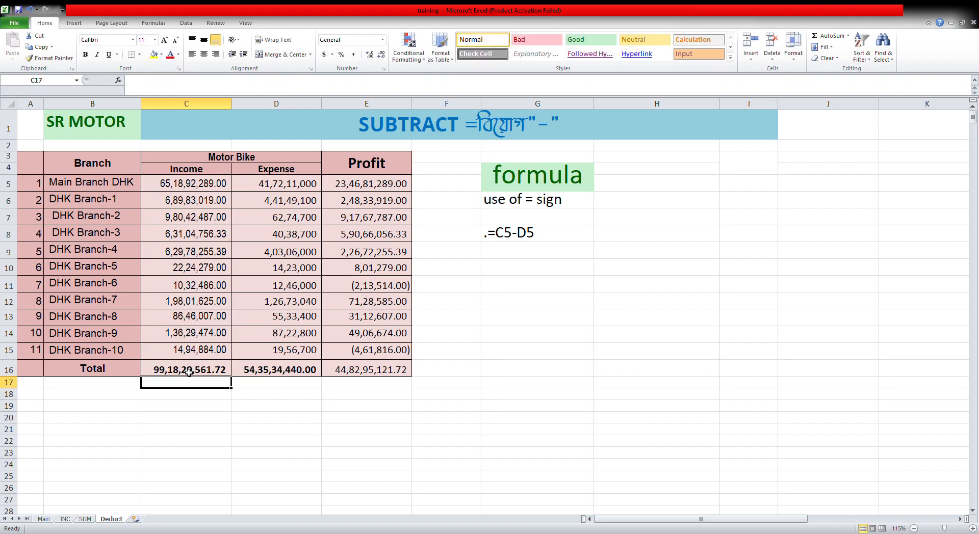
left_click(286, 368)
double_click(286, 368)
key("Return")
left_click(281, 368)
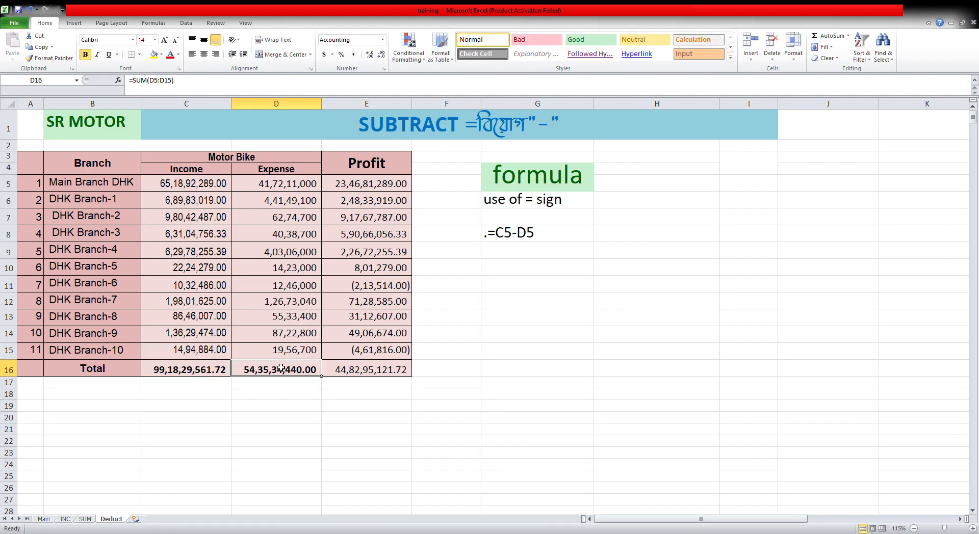
left_click(358, 373)
type("=C16-D16")
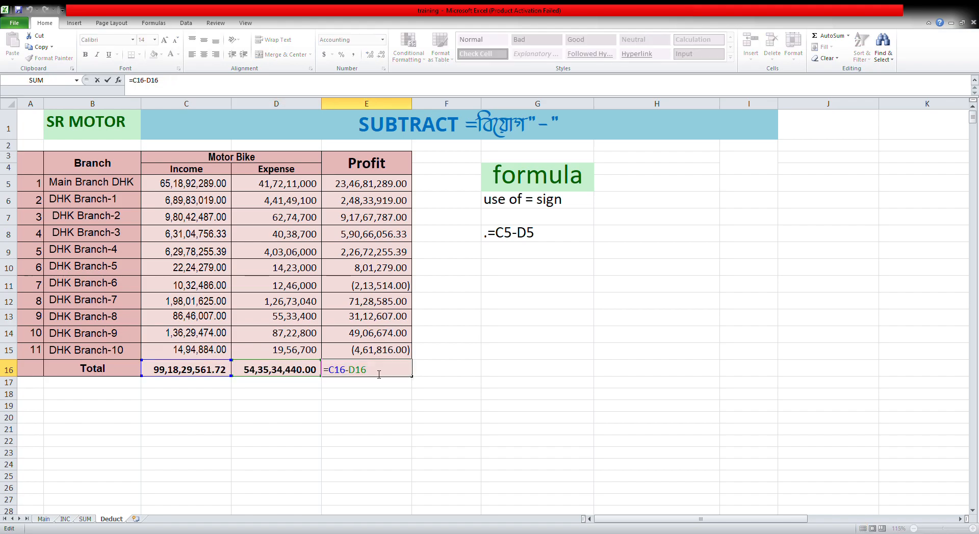
key("Return")
- Replace the total profit formula in E16 with =SUM(E5:E15)
left_click(376, 373)
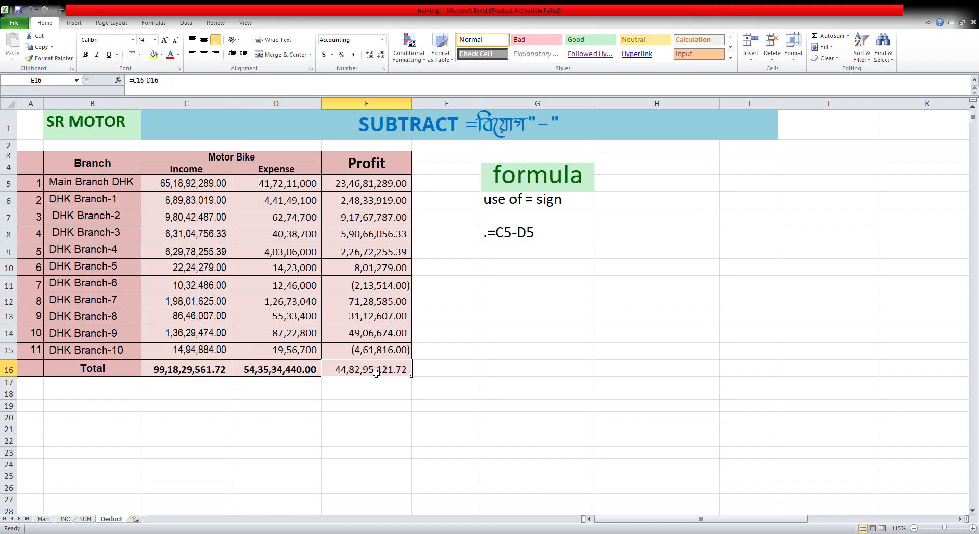
double_click(375, 372)
key("Return")
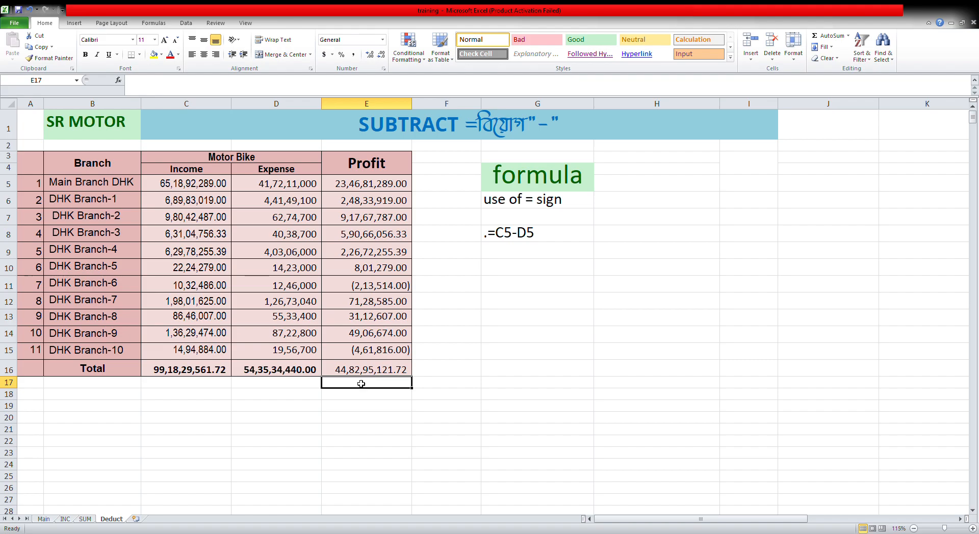
left_click(369, 368)
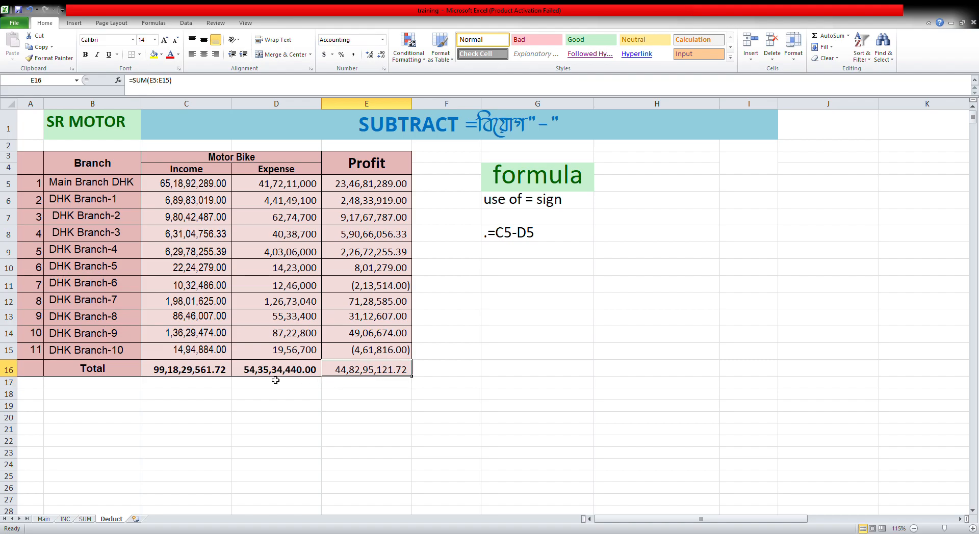
- Examine the Income and Expense columns of the second Motor Bike table, which starts at row 31
scroll(309, 409, "down", 1)
scroll(309, 408, "down", 7)
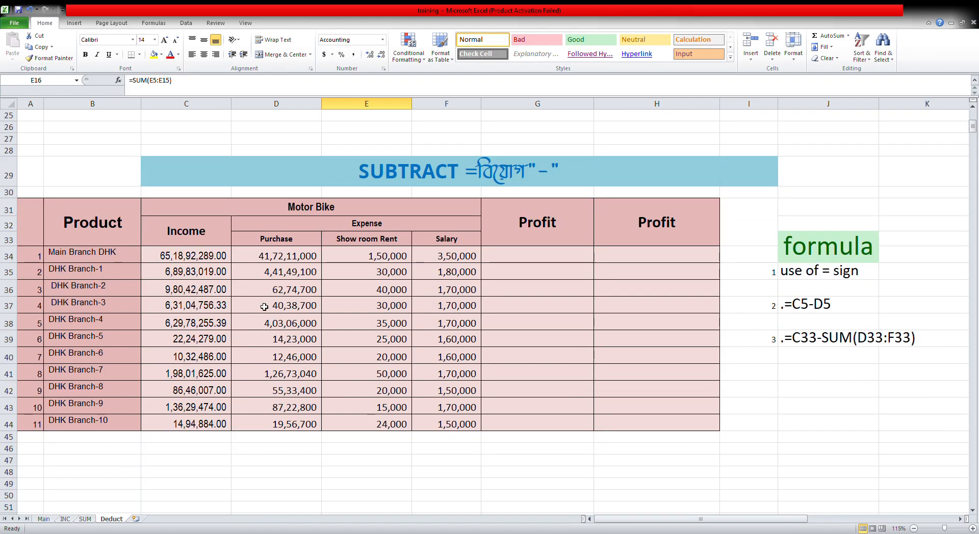
left_click(209, 240)
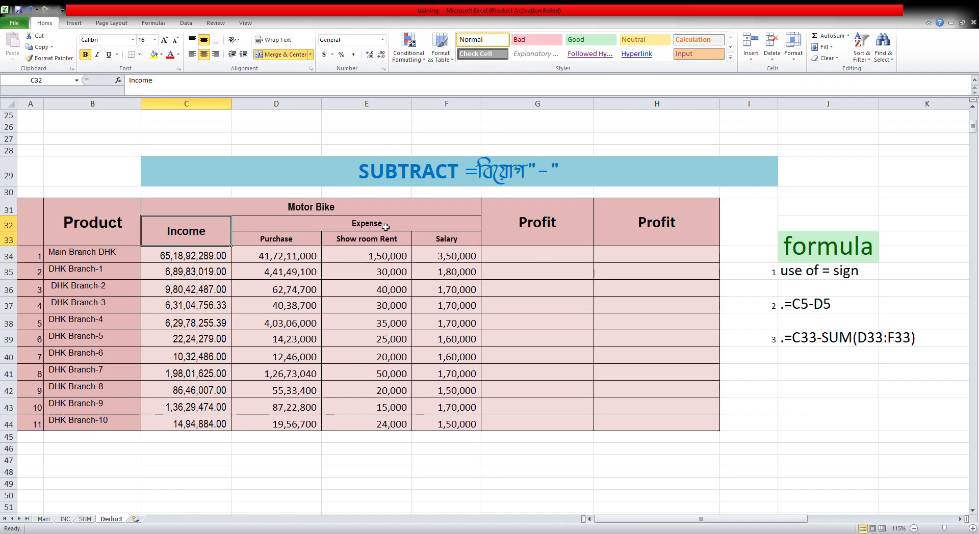
left_click(290, 242)
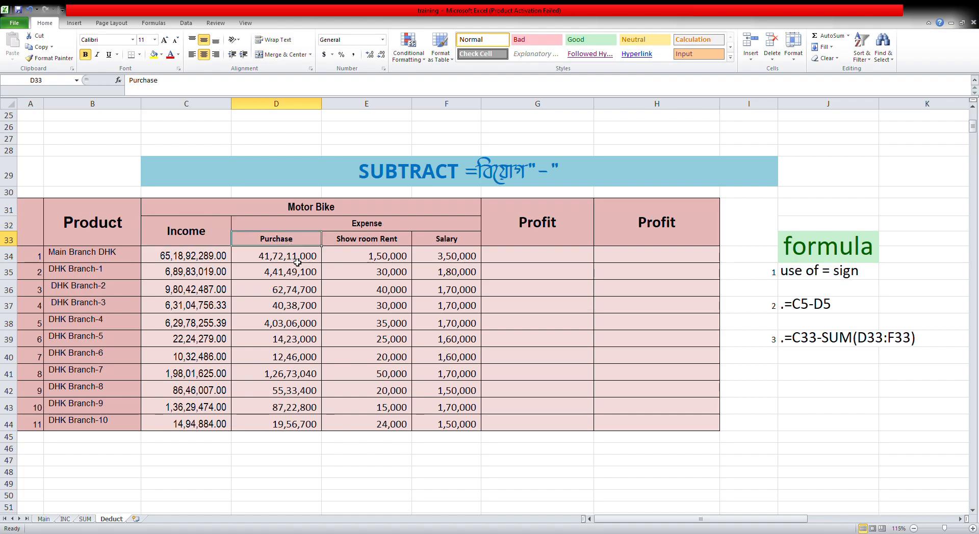
left_click(299, 261)
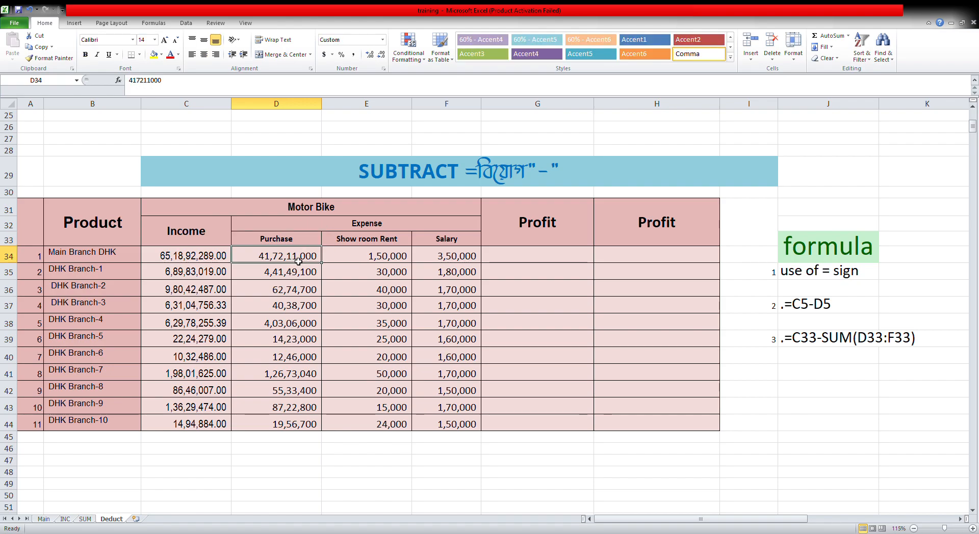
left_click(361, 262)
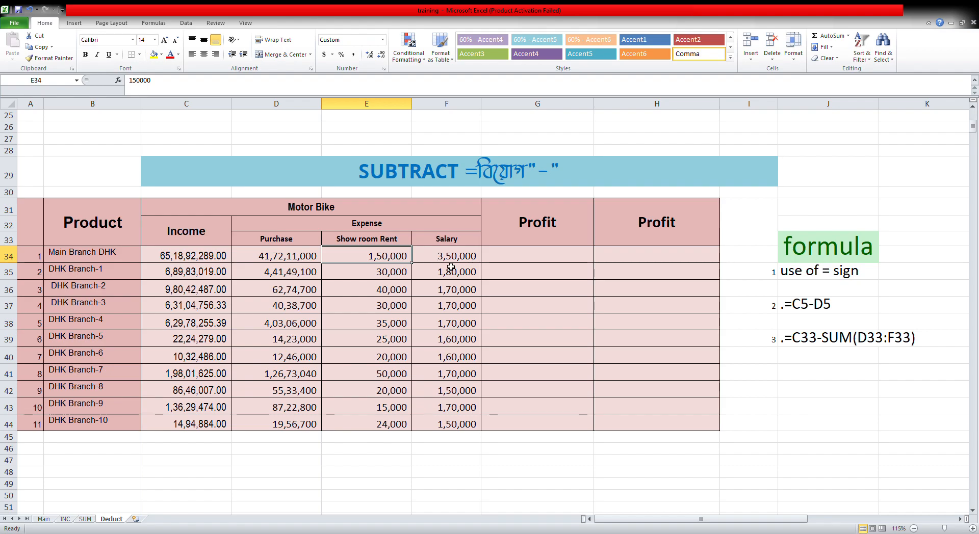
- Calculate the Main Branch DHK profit in G34 by subtracting each expense from income with =C34-D34-E34-F34
left_click(532, 258)
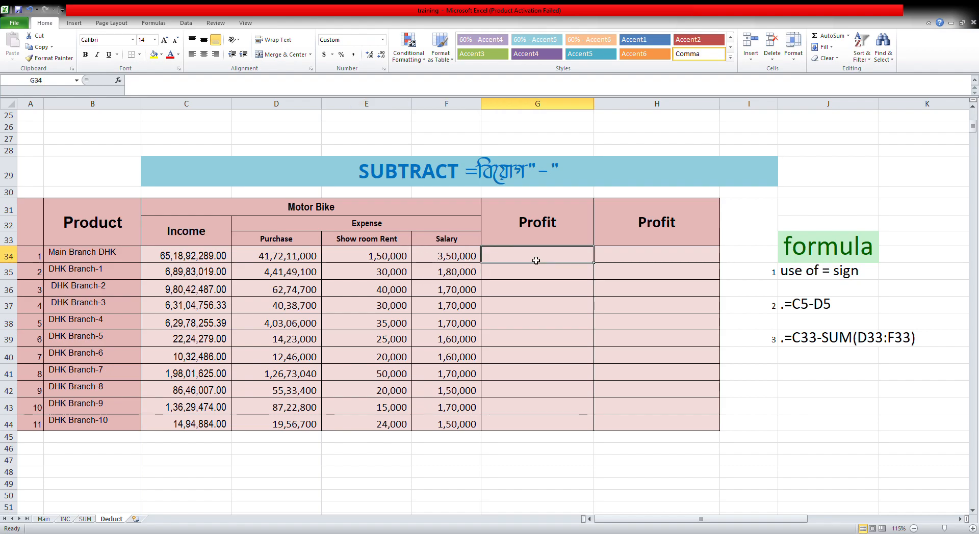
type("=")
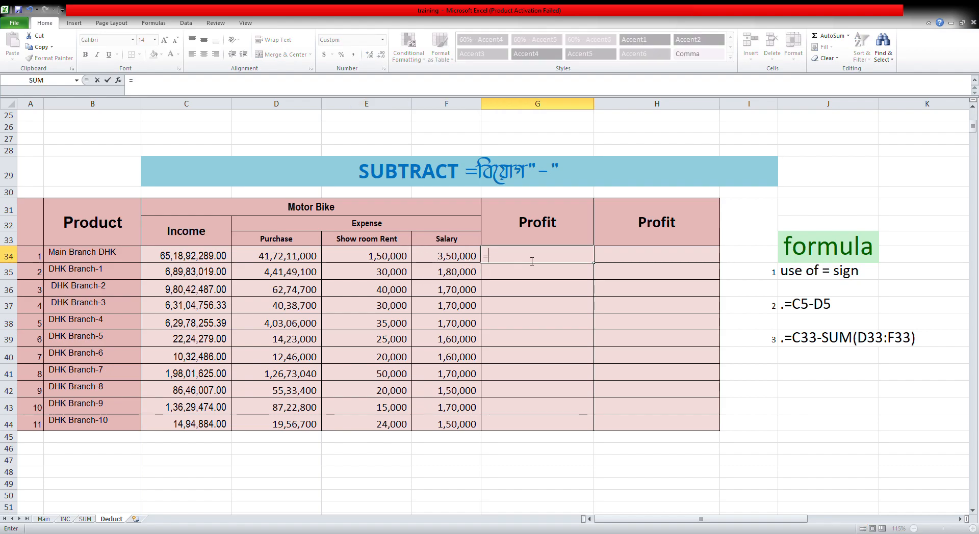
key("Left")
key("Left")
key("Left")
key("Left")
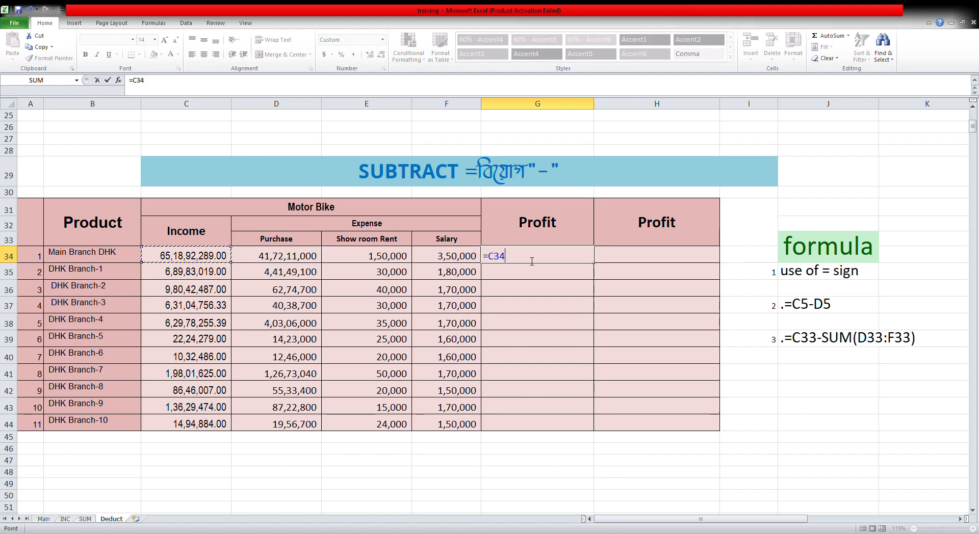
type("-")
left_click(344, 226)
left_click(302, 253)
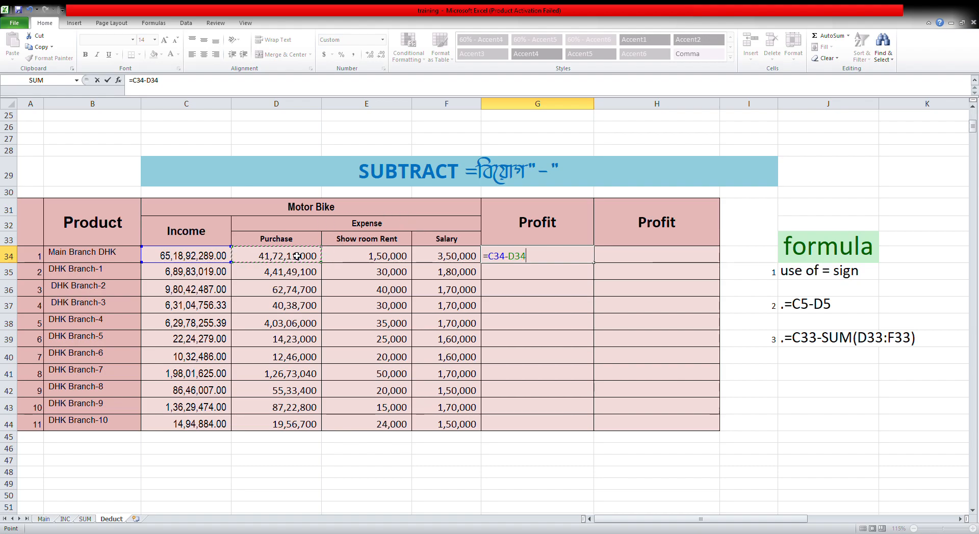
type("-")
left_click(370, 262)
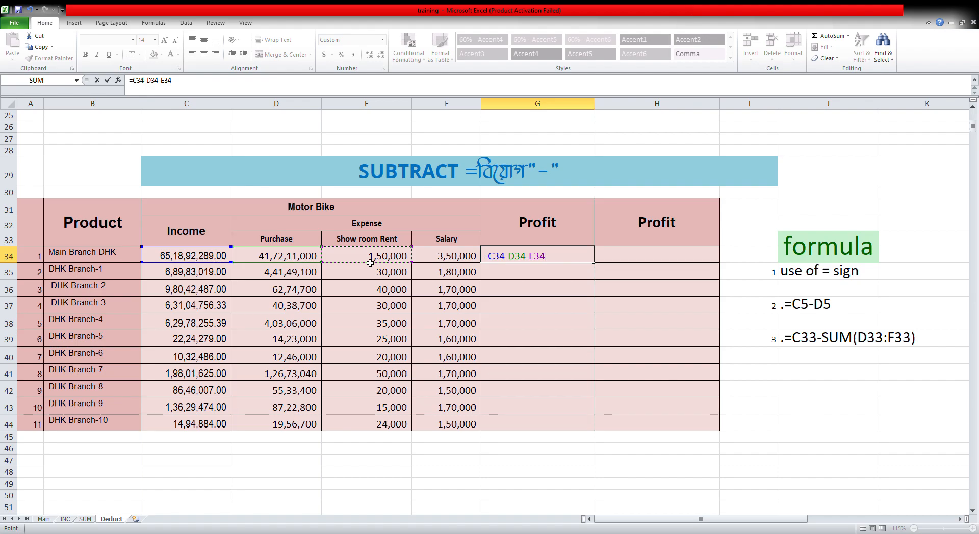
type("-")
left_click(441, 257)
key("Return")
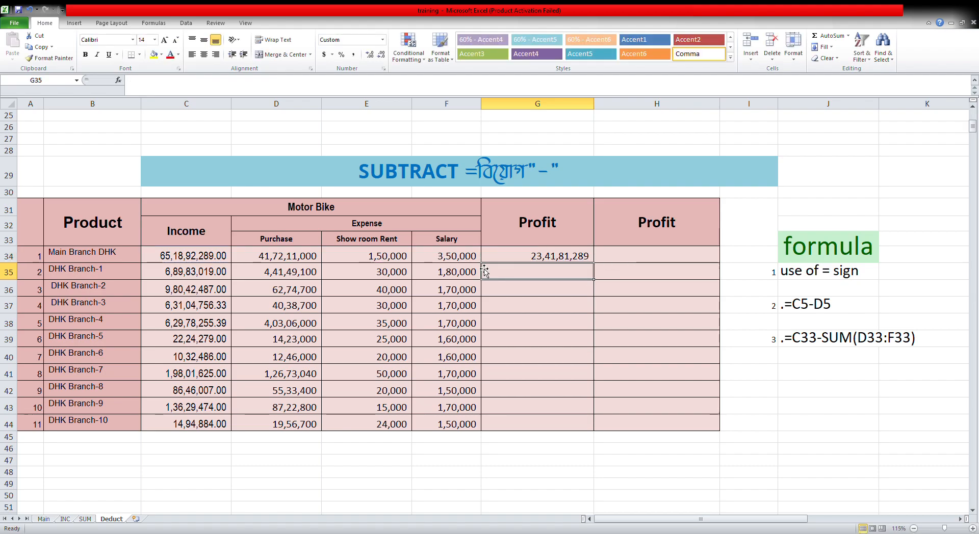
- Fill the G34 profit formula down to DHK Branch-10 in G44 and check the formulas in G40 and G44
key("Up")
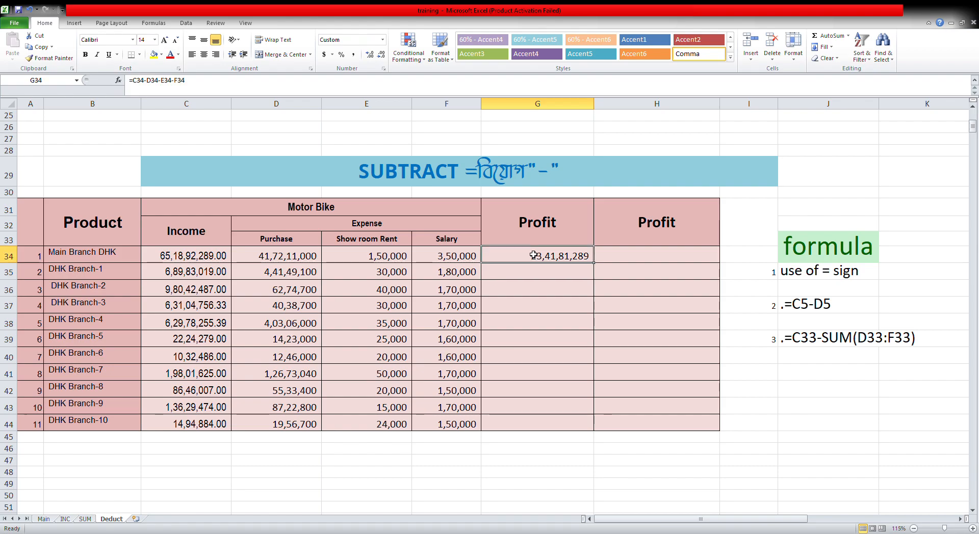
double_click(594, 263)
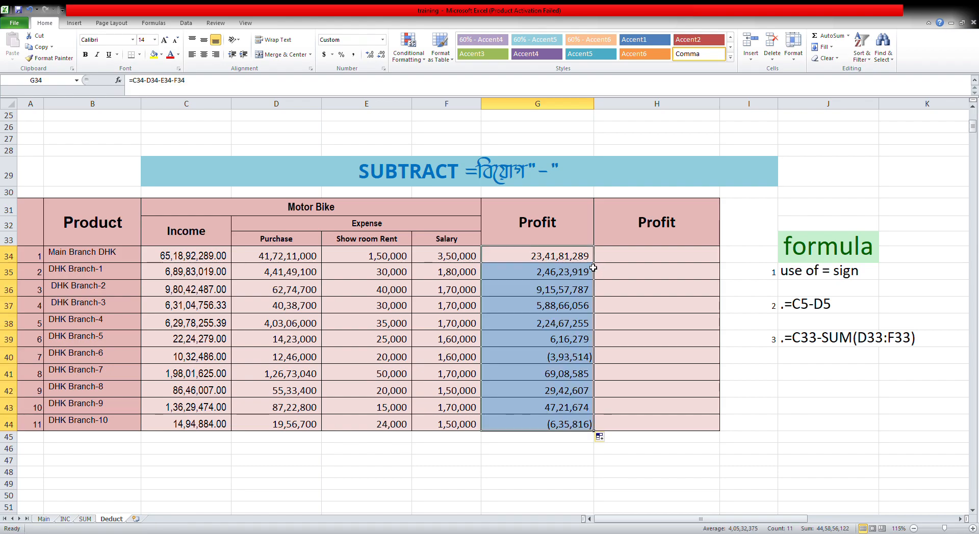
left_click(566, 361)
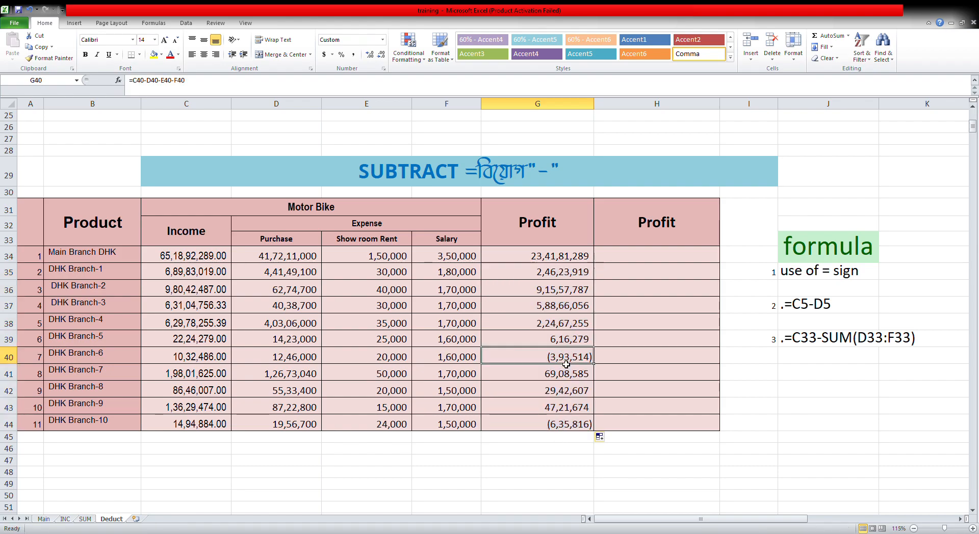
left_click(576, 422)
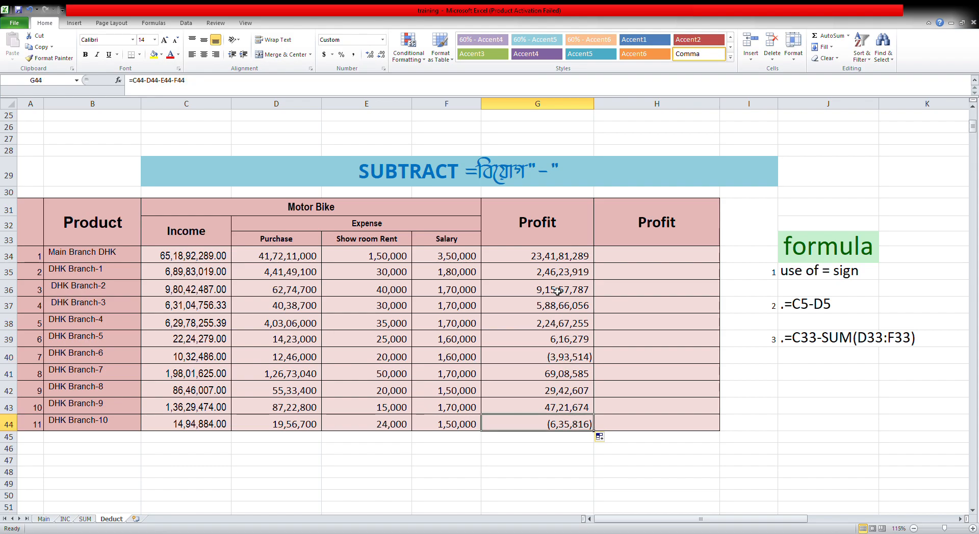
- Calculate the Main Branch DHK profit in H34 with =C34-SUM(D34:F34) and fill the formula down to DHK Branch-10 in H44
left_click(667, 257)
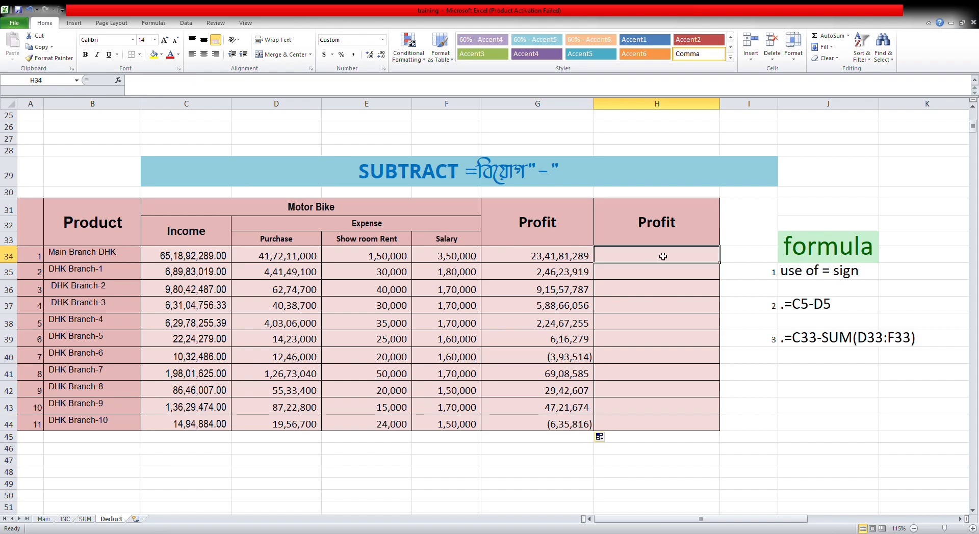
type("=")
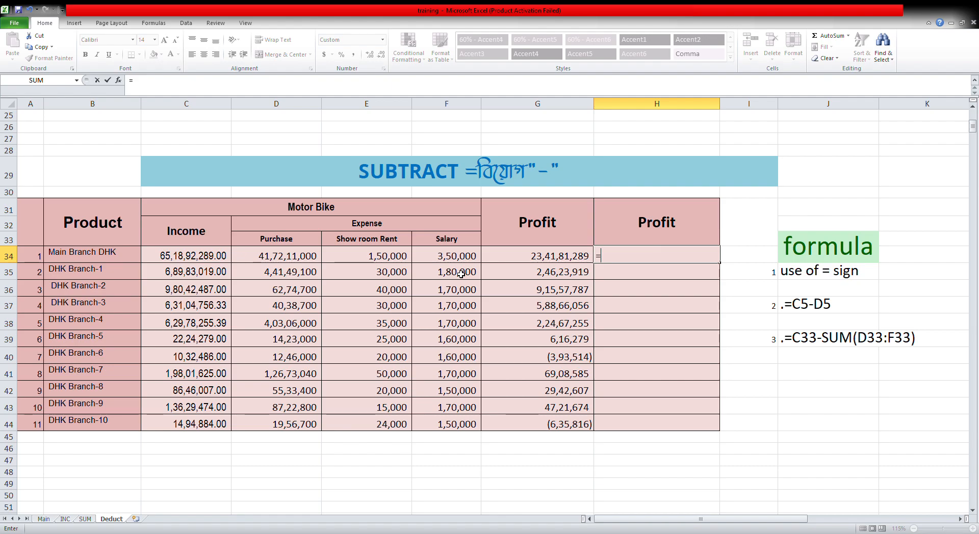
left_click(203, 256)
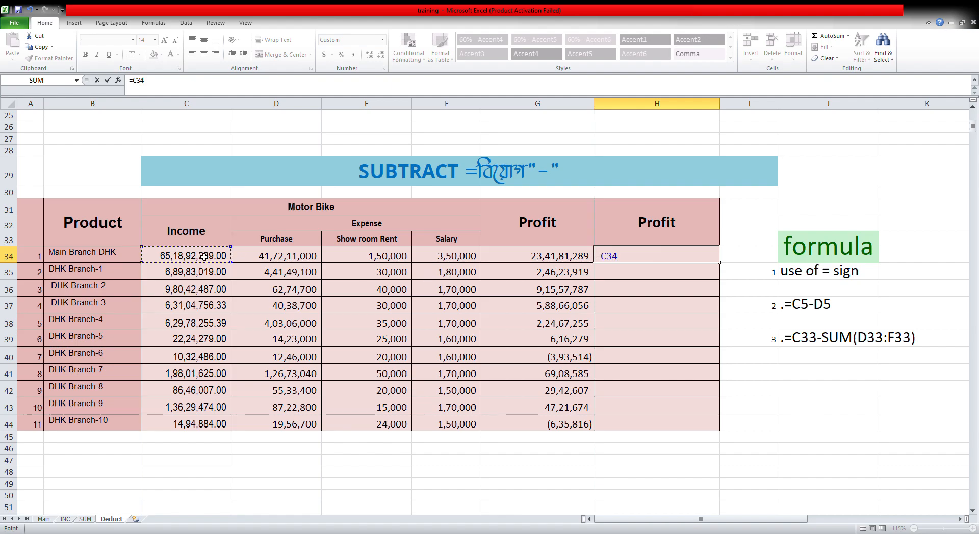
type("-sum")
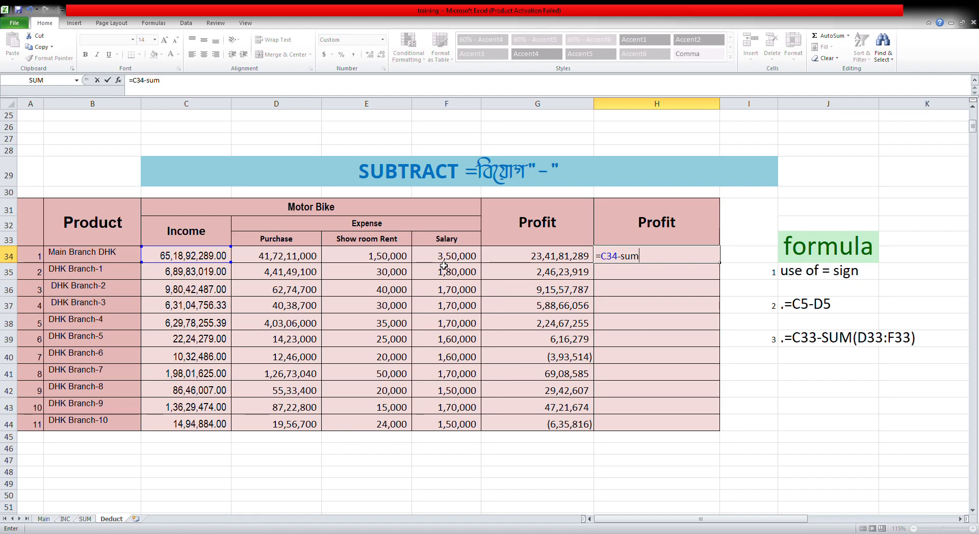
type("(")
left_click_drag(314, 260, 436, 260)
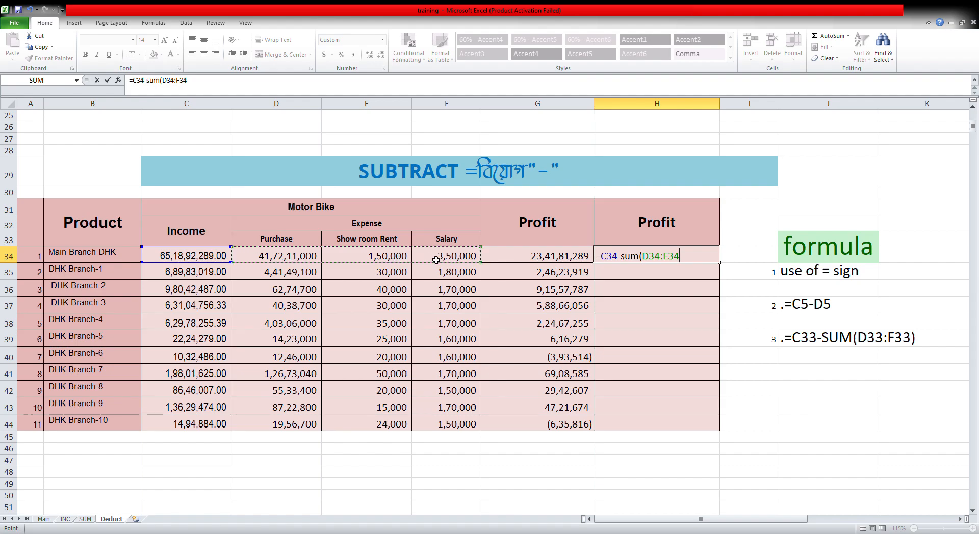
type(")")
key("Return")
left_click(664, 258)
left_click_drag(718, 263, 719, 430)
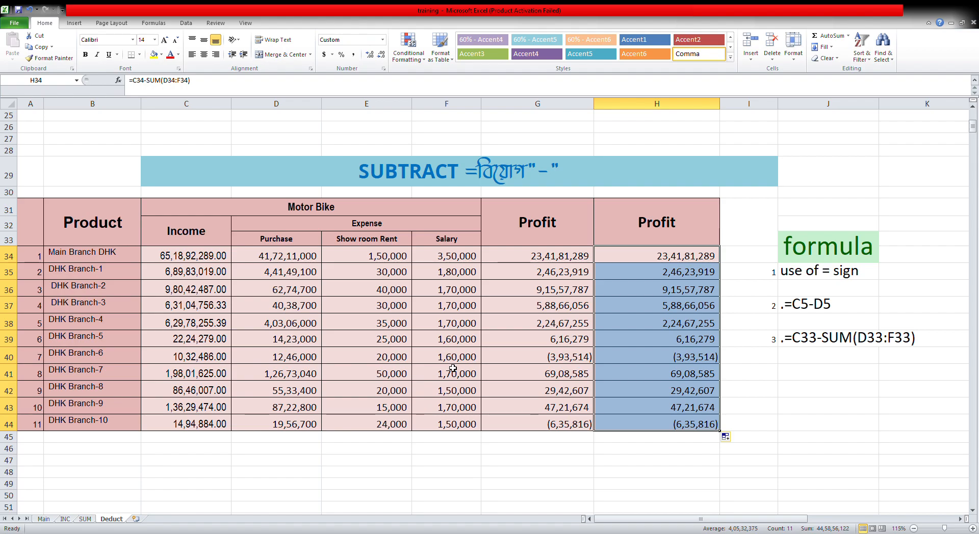
- In the Discounted Price table, calculate the Motor Bike price in D68 with =C68-5000
scroll(453, 368, "down", 4)
scroll(453, 368, "down", 6)
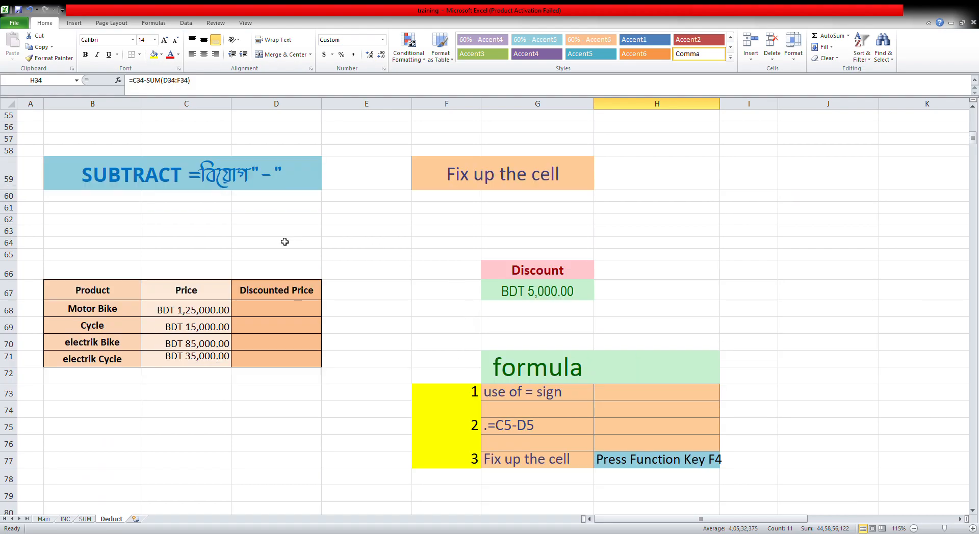
left_click(543, 274)
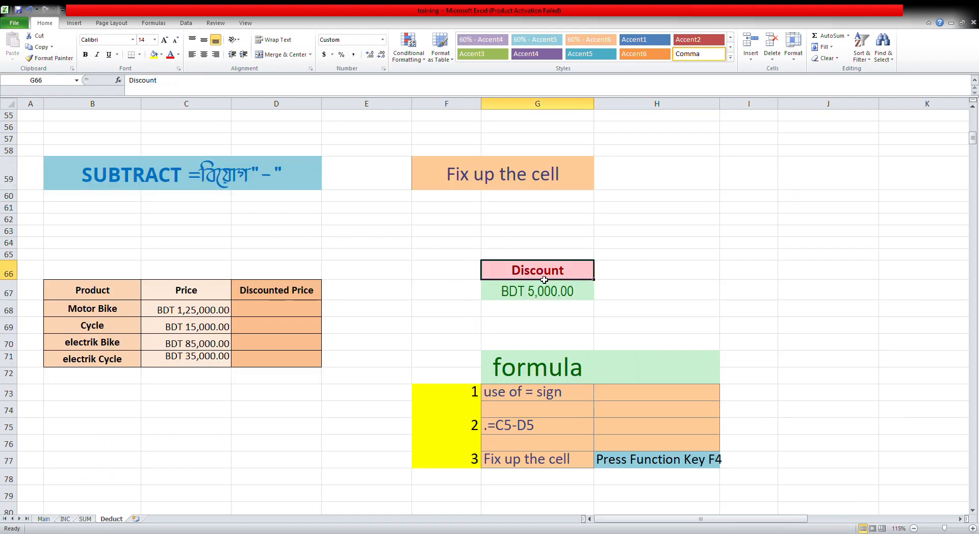
left_click(552, 292)
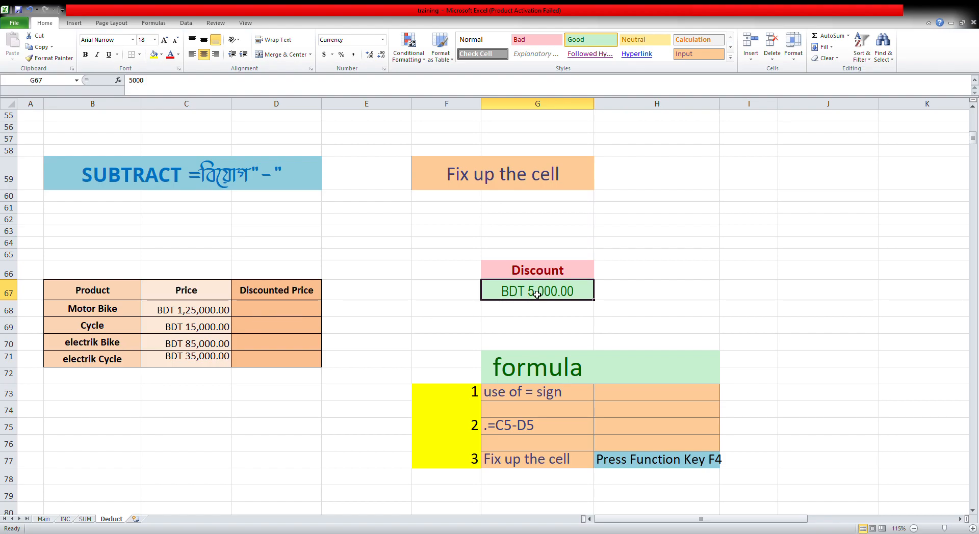
left_click(272, 310)
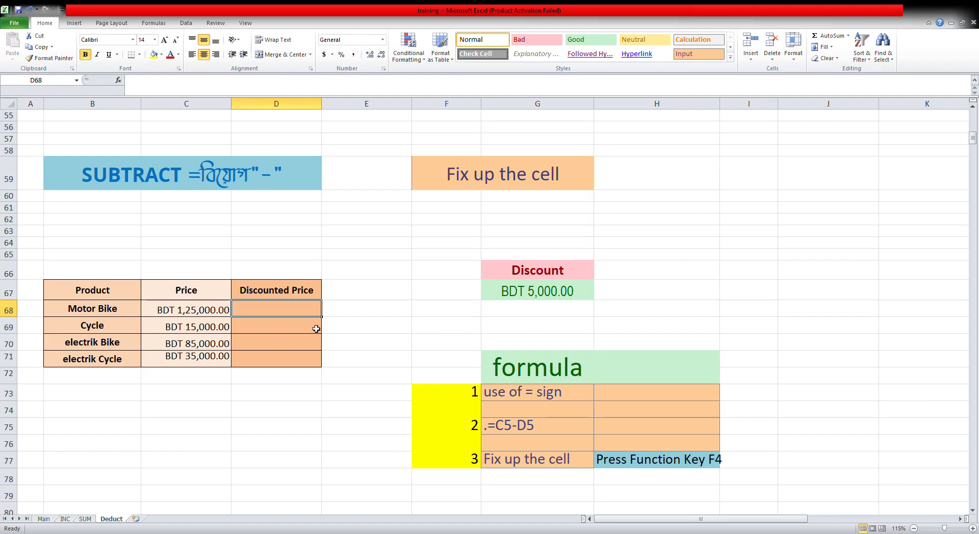
type("=")
key("Left")
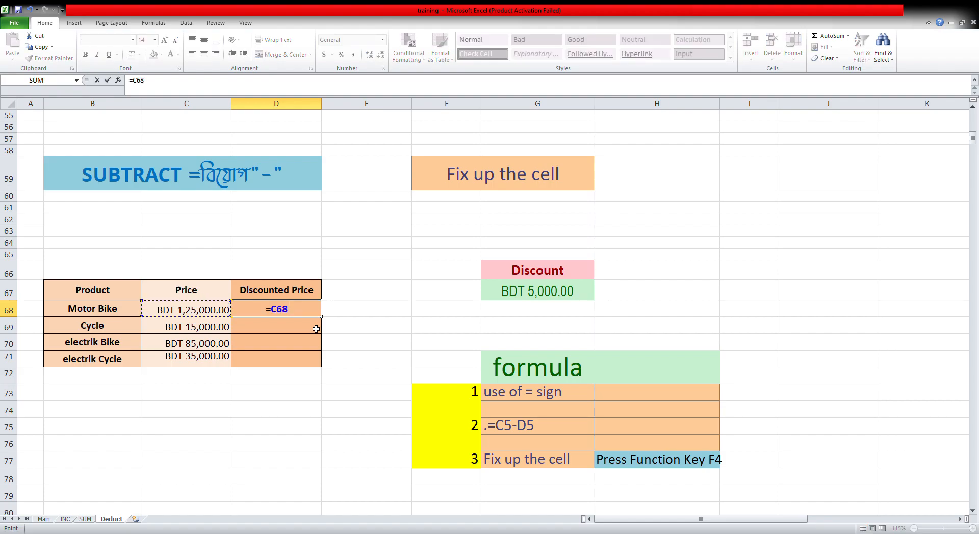
type("-5000")
key("ctrl+Return")
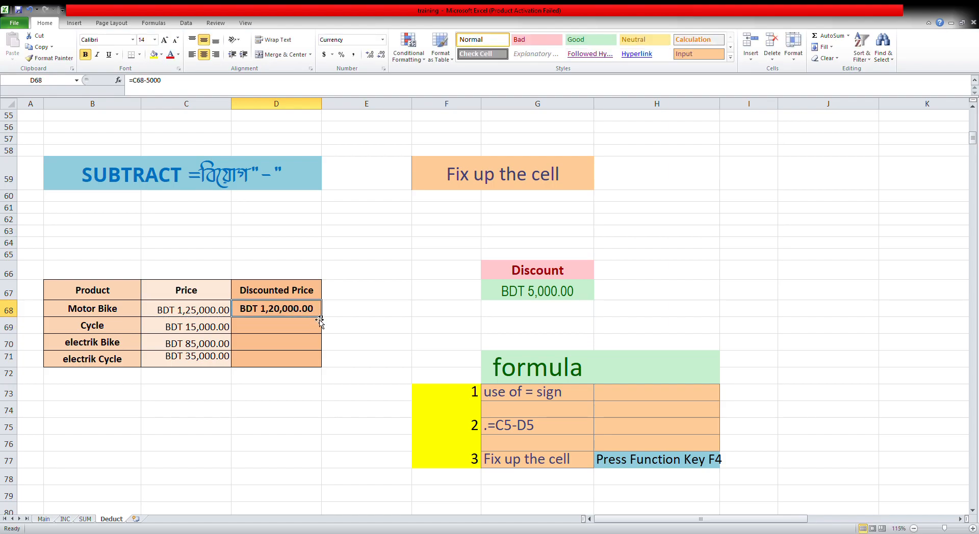
- Calculate the Cycle's discounted price in D69 with =C69-5000
left_click(297, 331)
type("=")
key("Left")
key("Left")
key("Right")
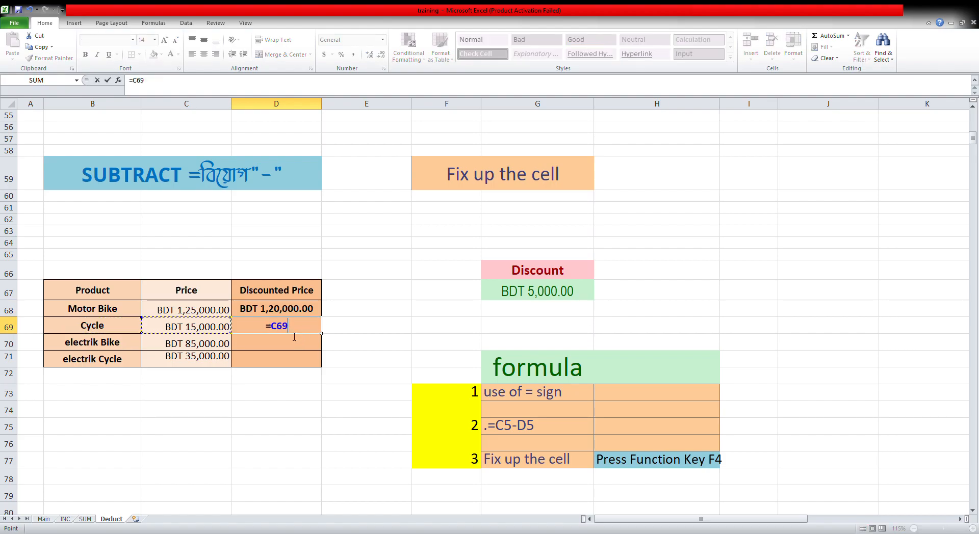
type("-500")
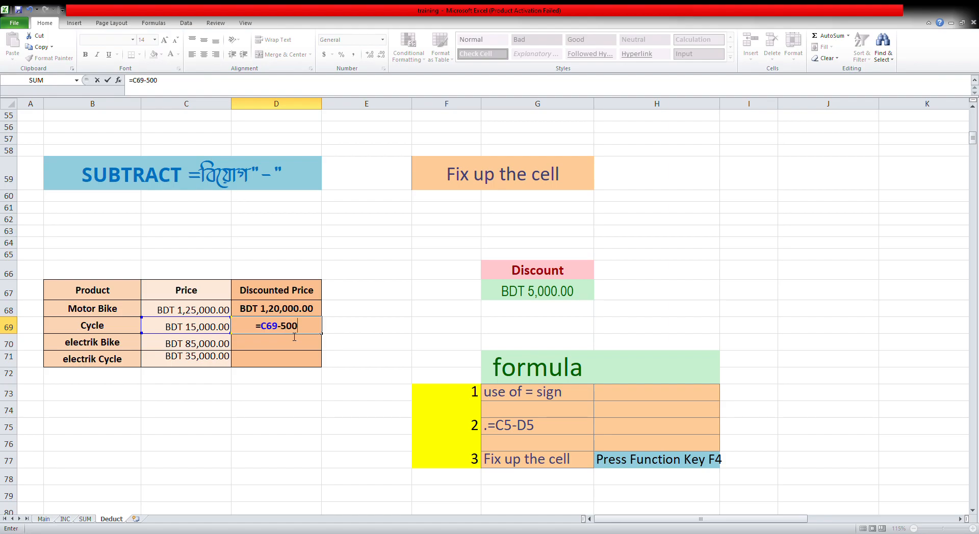
type("0")
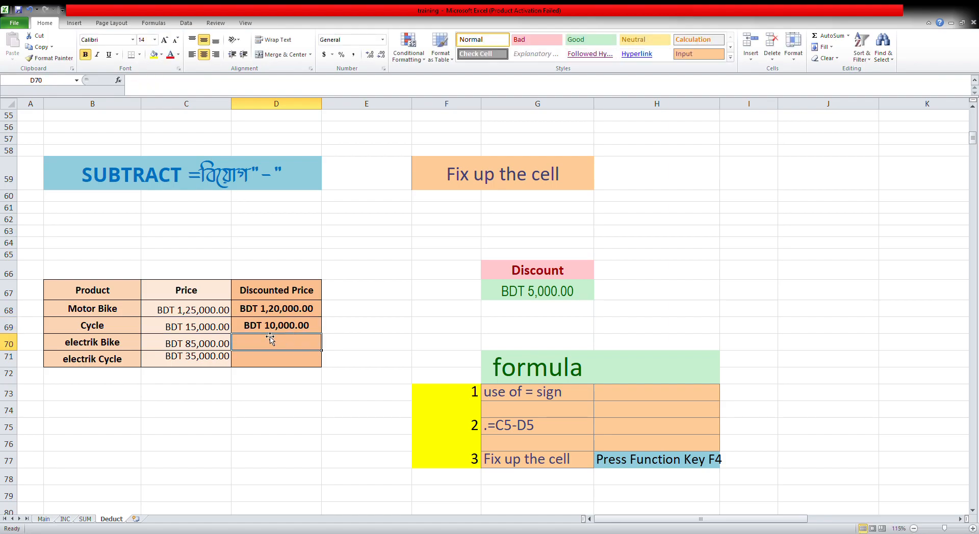
- Clear the Motor Bike's discounted price in D68 and undo the deletion
left_click(282, 313)
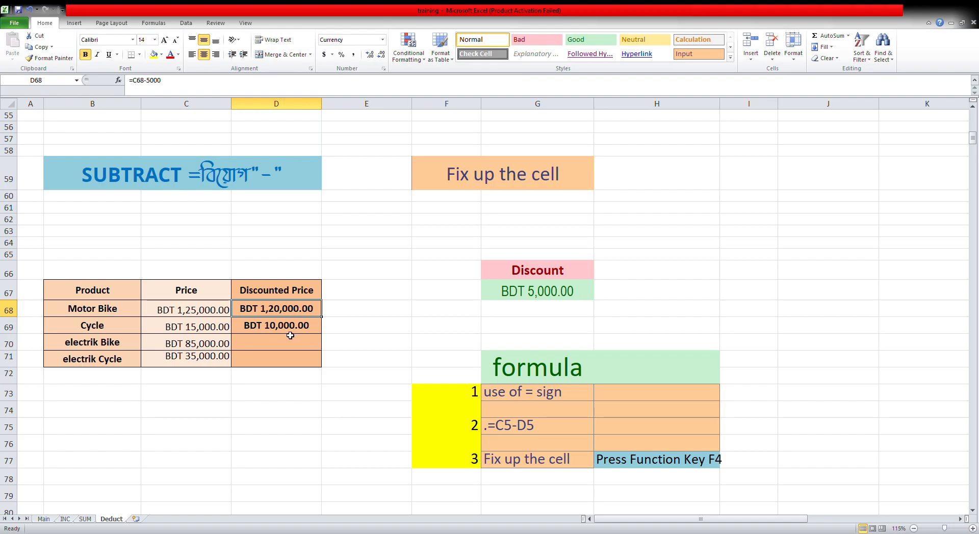
key("Delete")
left_click(278, 374)
left_click(287, 309)
key("ctrl+z")
- Fill the Cycle's discounted price formula from D69 down to D71 and check the formulas in D70 and D71
left_click(290, 325)
left_click(312, 344)
left_click(317, 329)
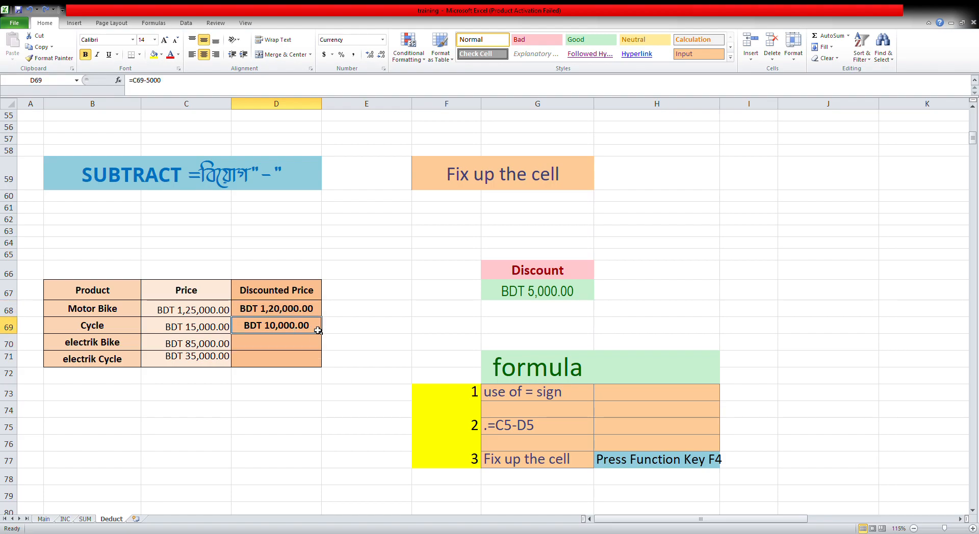
left_click_drag(325, 337, 324, 376)
double_click(289, 349)
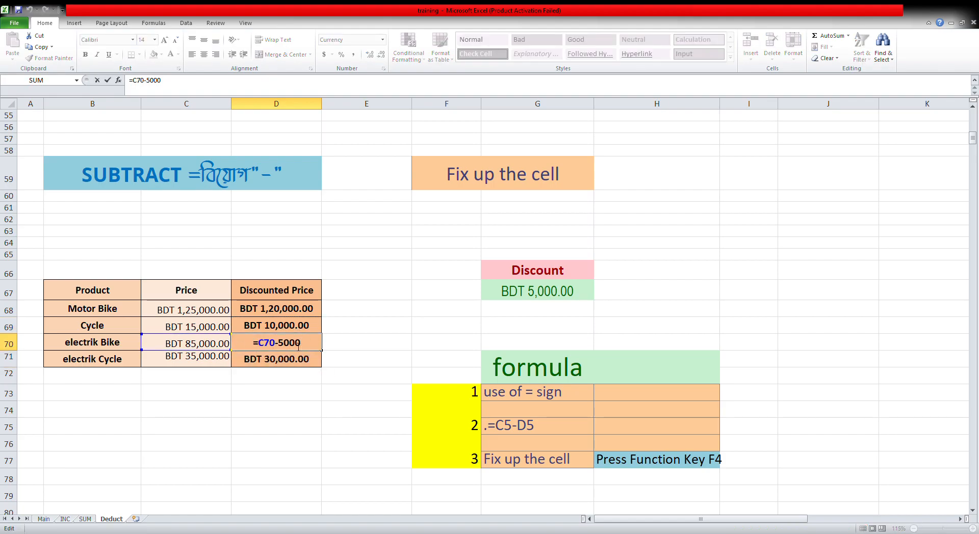
left_click(306, 371)
double_click(297, 358)
left_click(304, 380)
- Set the discount in G67 to 8000 and check the discounted prices in D68:D71
left_click(545, 289)
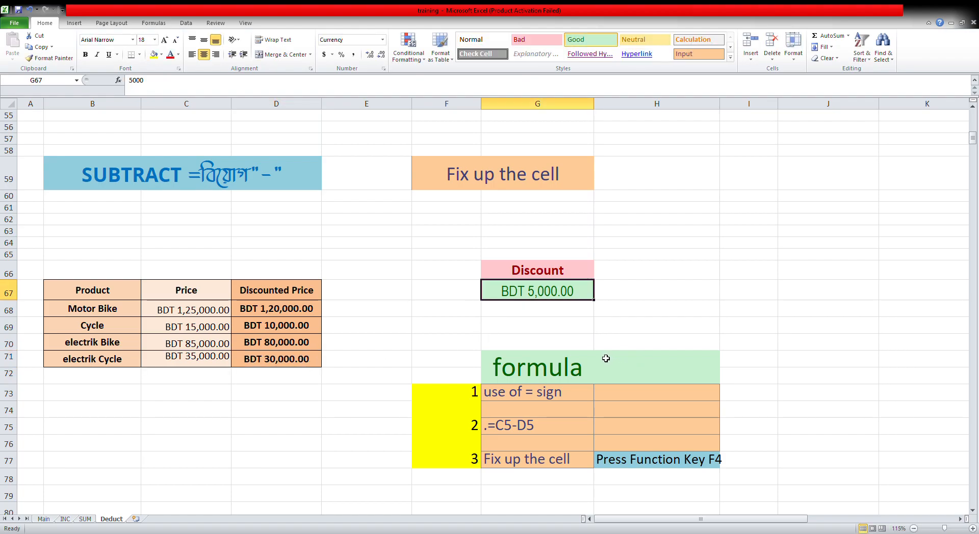
type("8000")
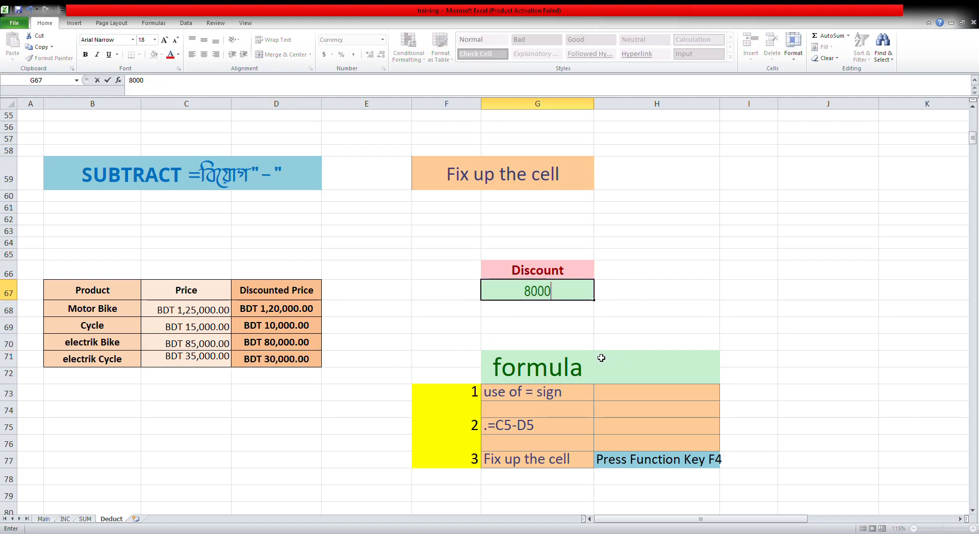
key("Return")
left_click_drag(291, 309, 299, 376)
left_click(303, 407)
- Replace the Motor Bike's discounted price formula in D68 with =C68-G67
left_click(297, 309)
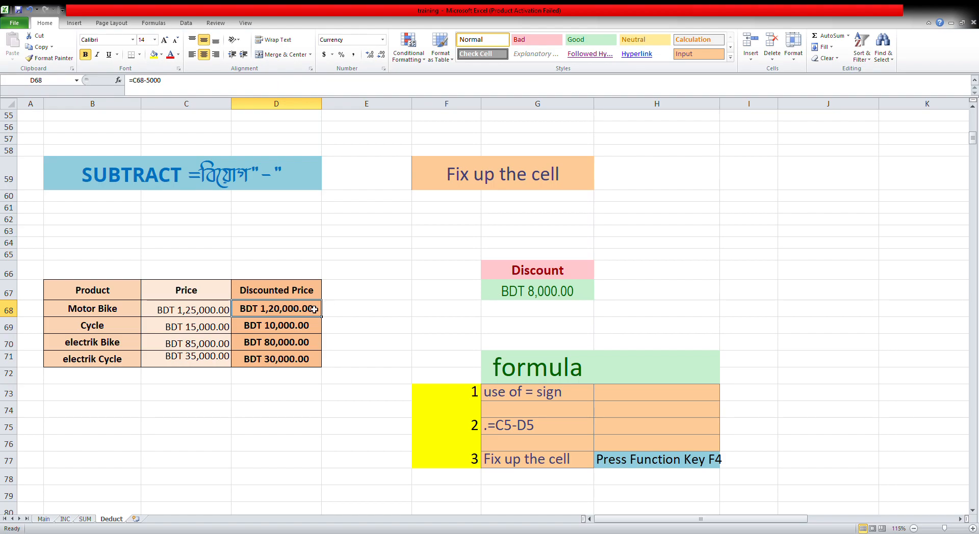
type("=")
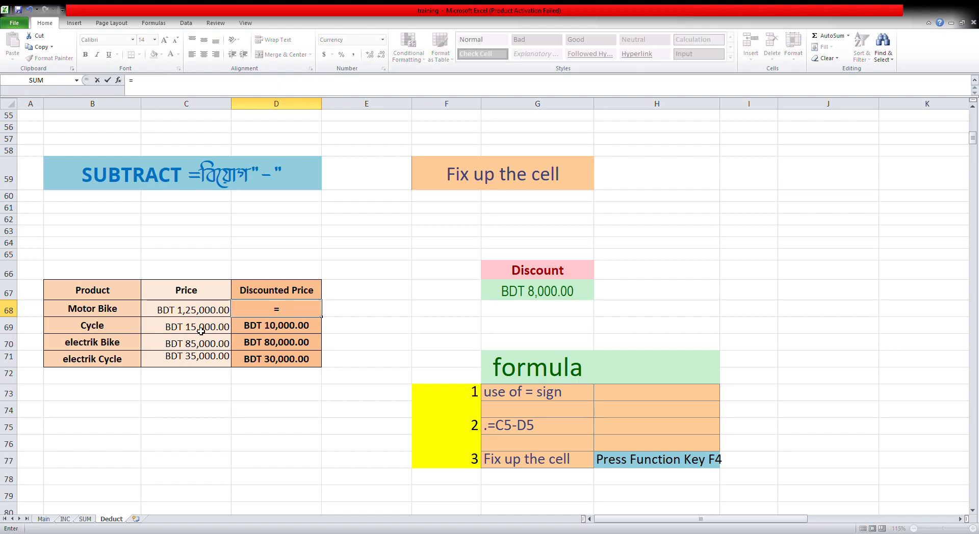
left_click(197, 311)
type("-")
left_click(556, 293)
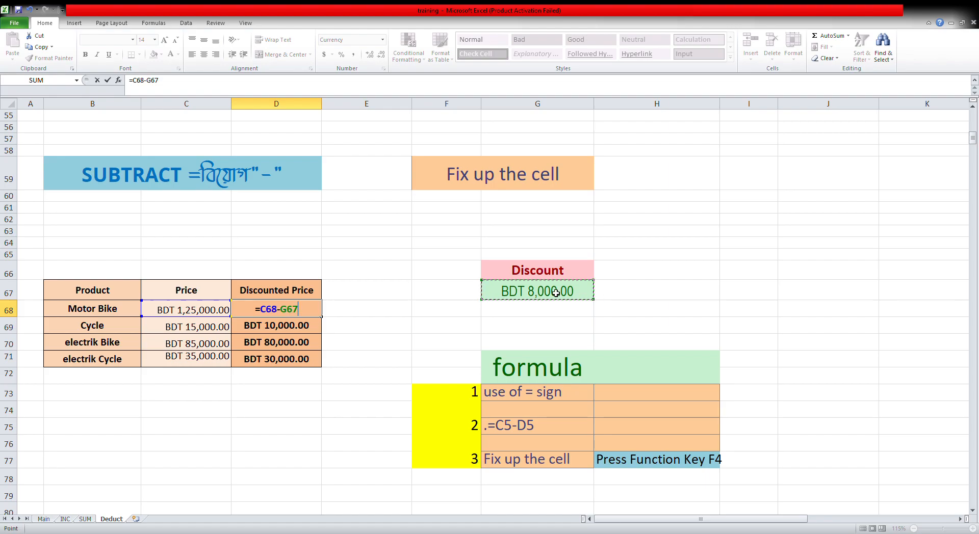
key("Return")
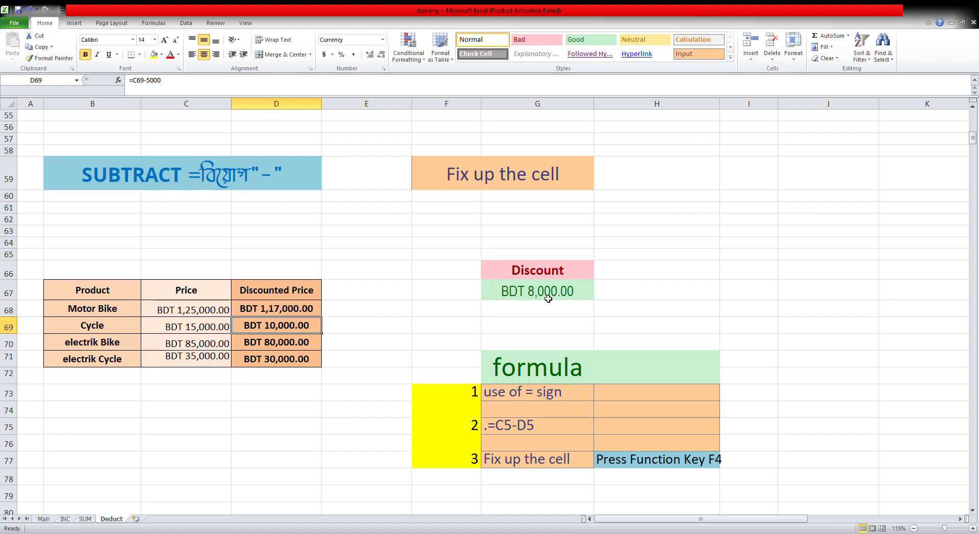
- Test the linked discounted price by setting the discount in G67 to 5000, followed by 4000
left_click(549, 298)
type("500")
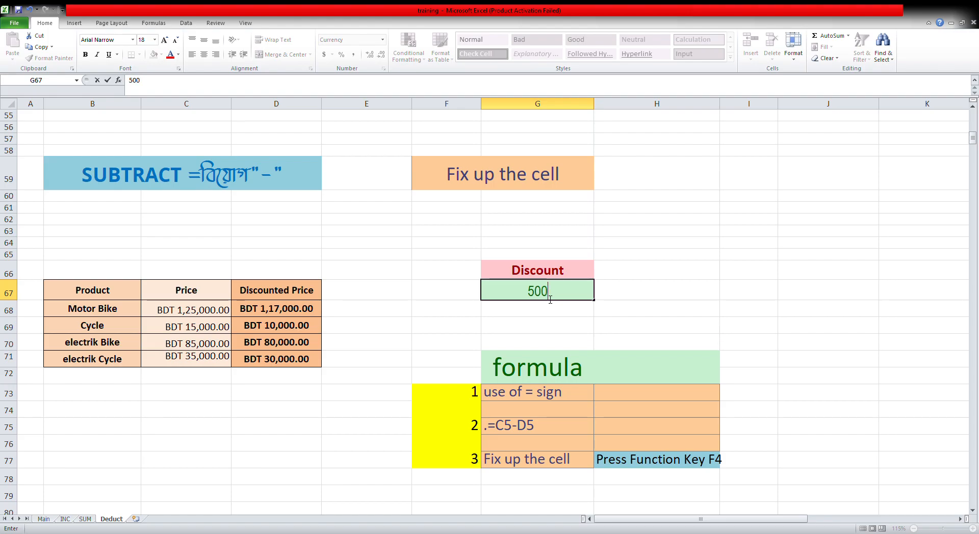
type("0")
key("Return")
left_click(550, 294)
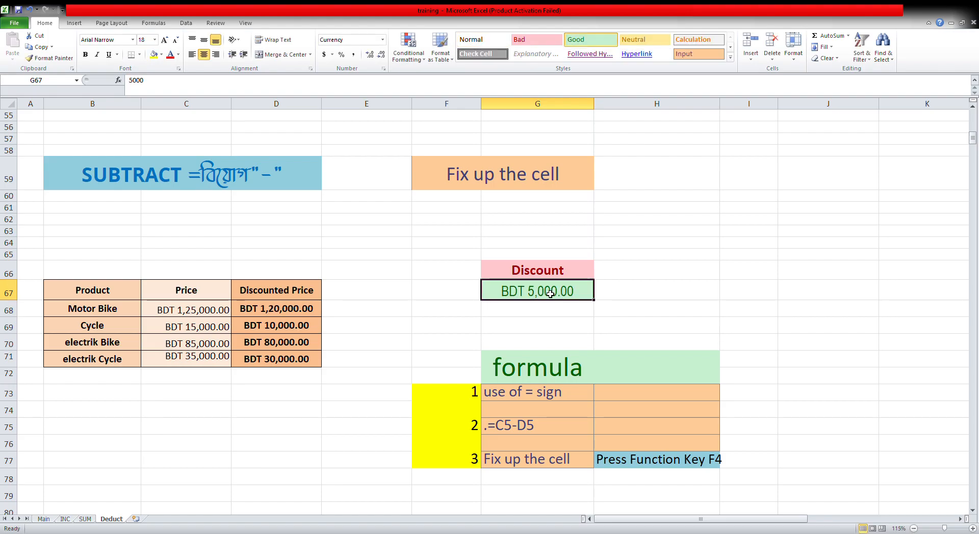
type("4000")
key("Return")
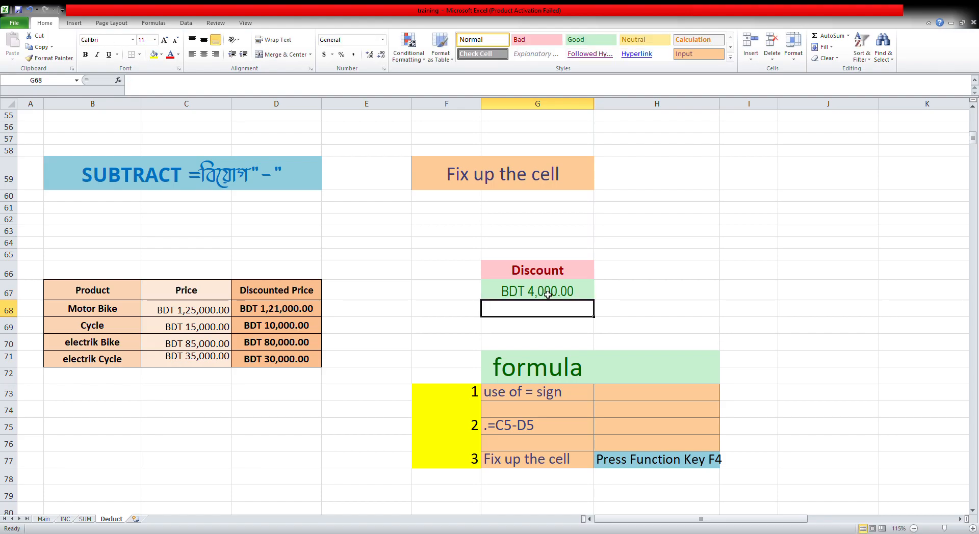
- Fill the relative formula in D68 down to D71 and check the Cycle's formula in D69
left_click(306, 312)
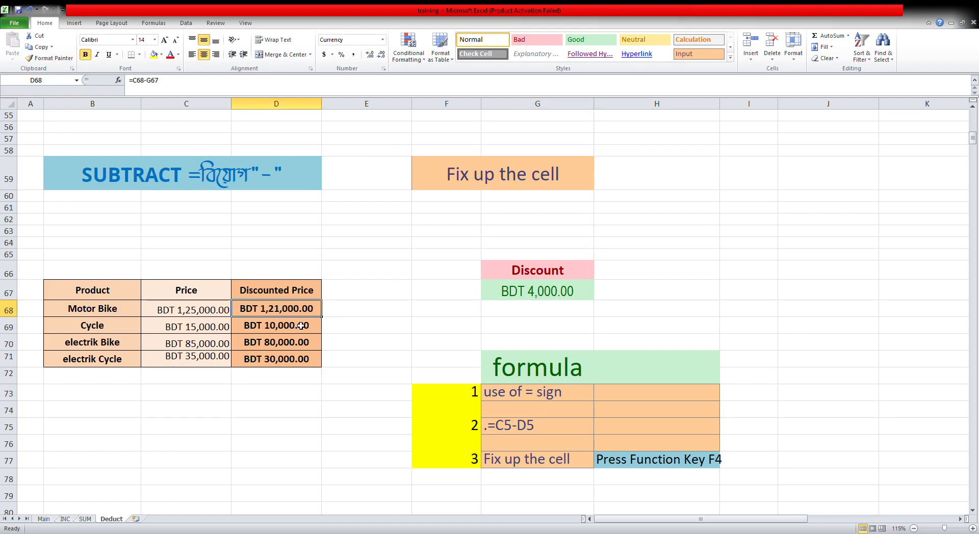
left_click_drag(329, 319, 323, 365)
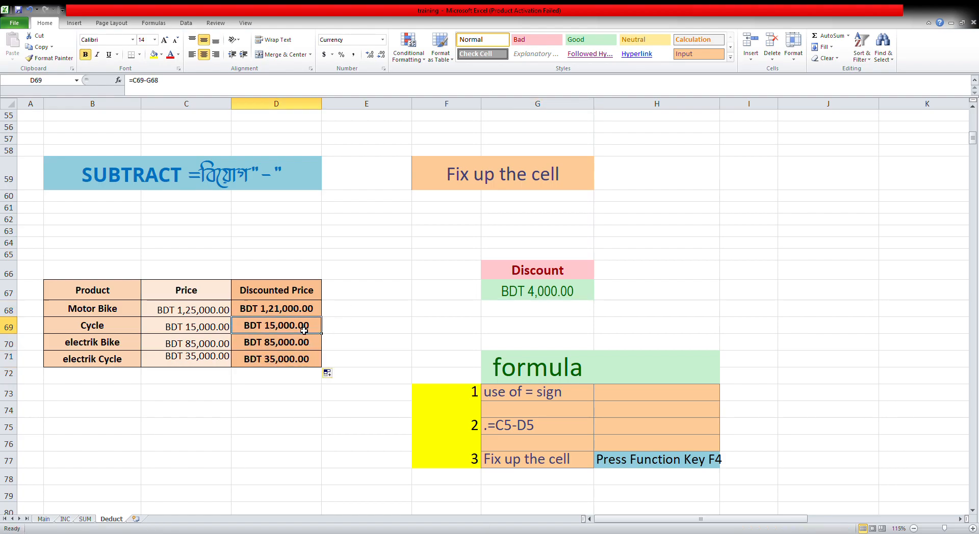
double_click(308, 328)
left_click(380, 348)
double_click(318, 329)
- Make the discount reference in D68 absolute so that the formula reads =C68-$G$67
left_click(305, 314)
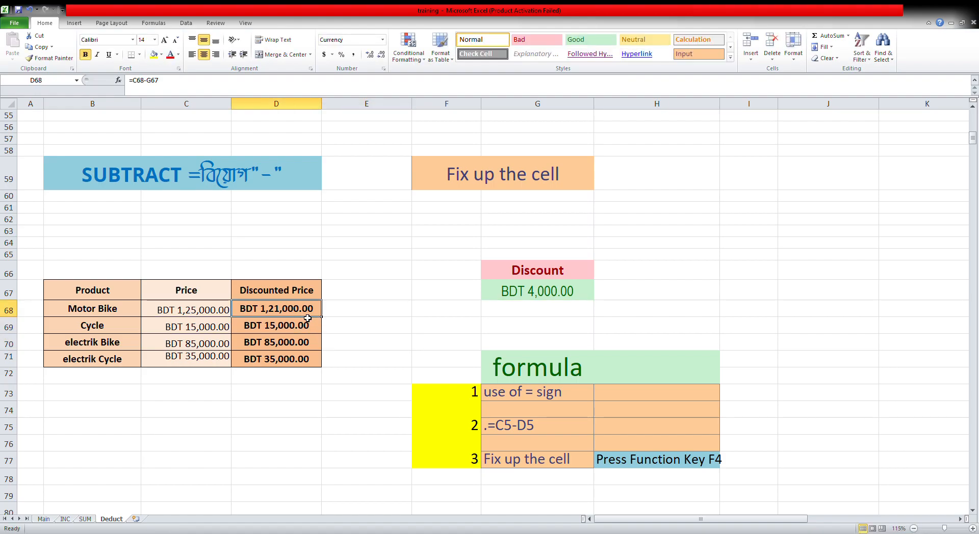
double_click(306, 312)
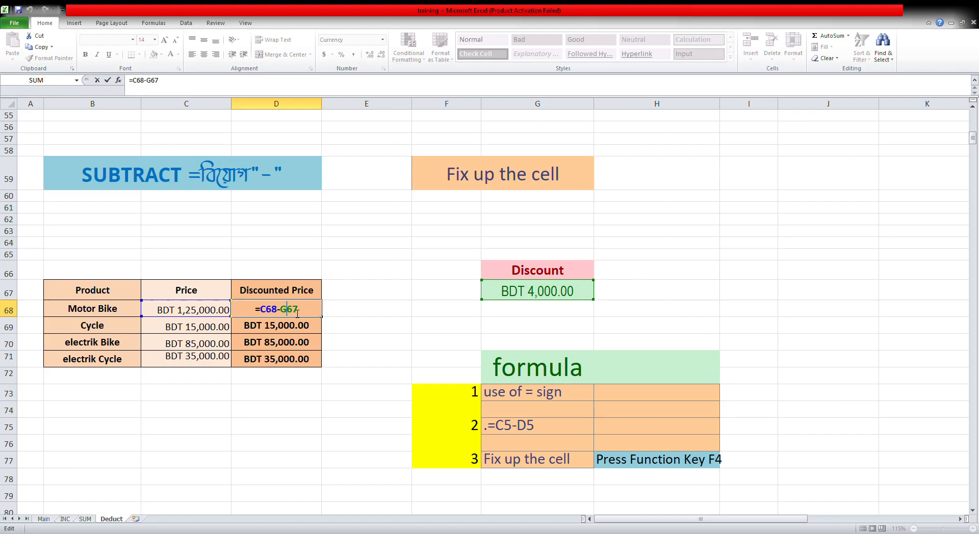
key("F4")
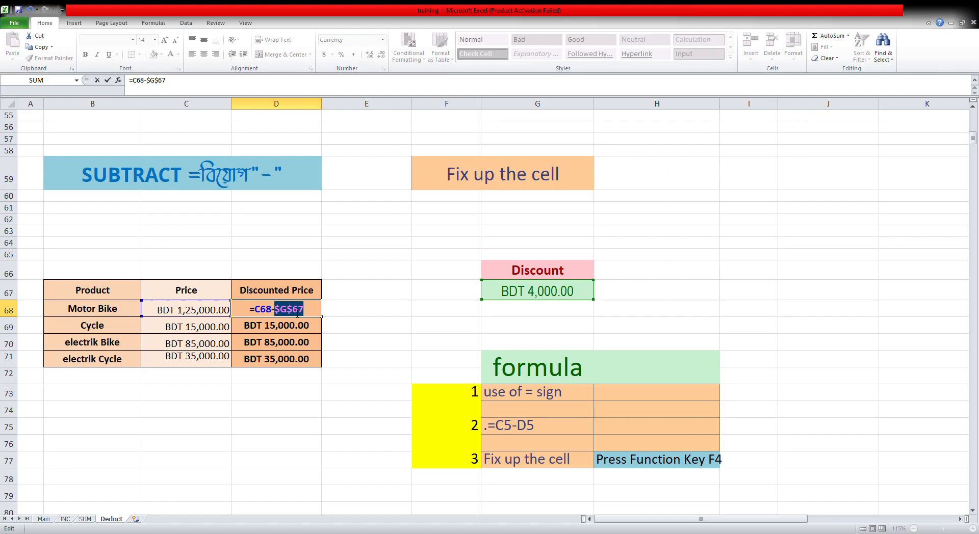
key("Return")
- Fill the D68 formula with the absolute discount reference down to D71 and check the Cycle's formula in D69
left_click(296, 315)
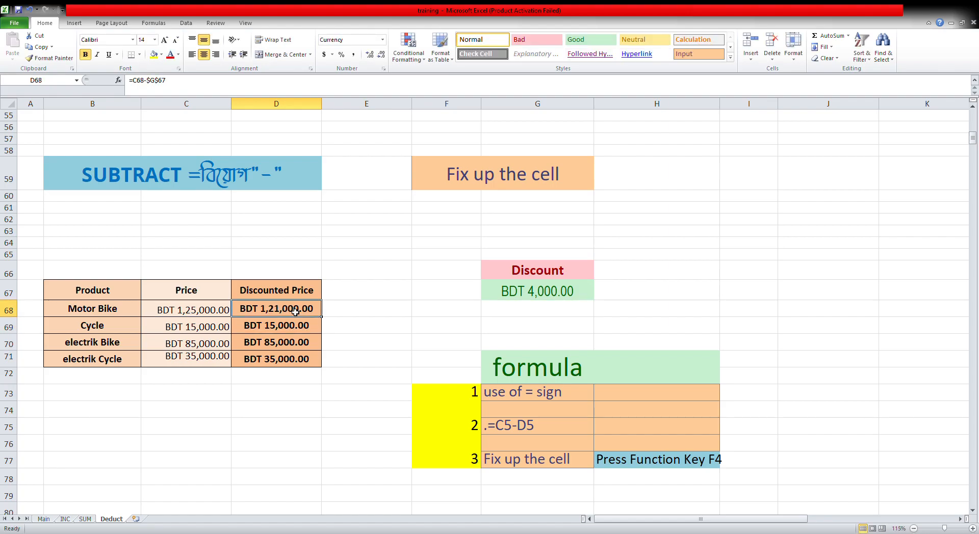
left_click_drag(321, 317, 324, 366)
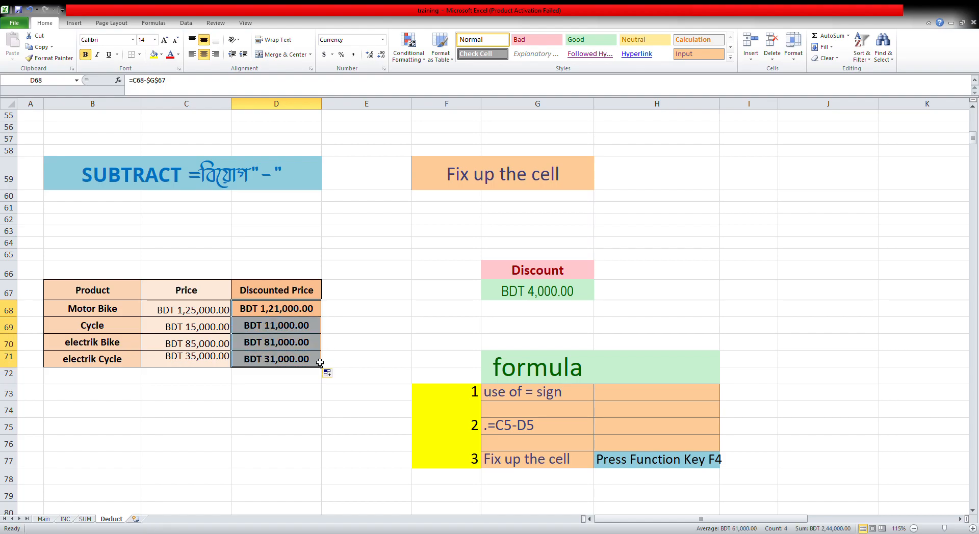
double_click(300, 328)
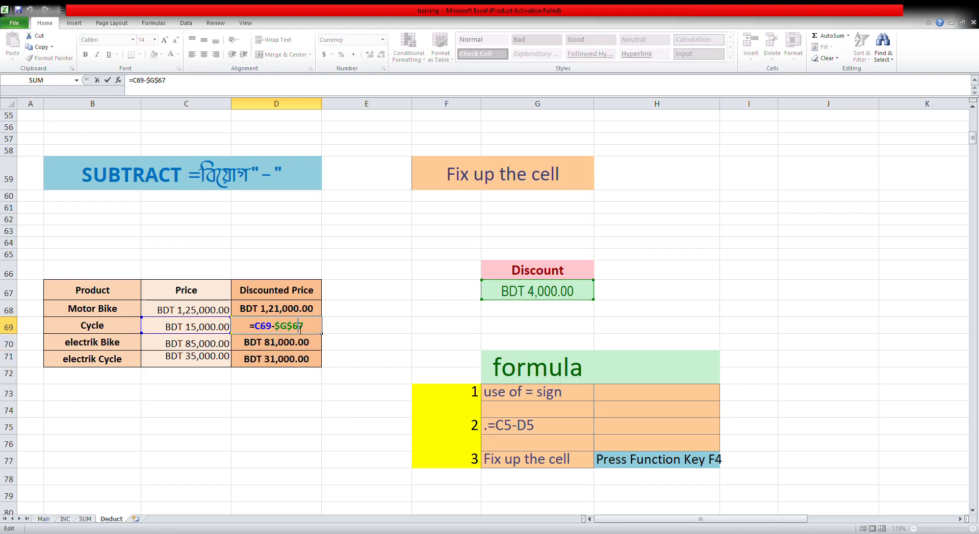
- Check the filled discounted-price formulas of the electrik Bike in D70 and the electrik Cycle in D71
left_click(301, 353)
double_click(301, 345)
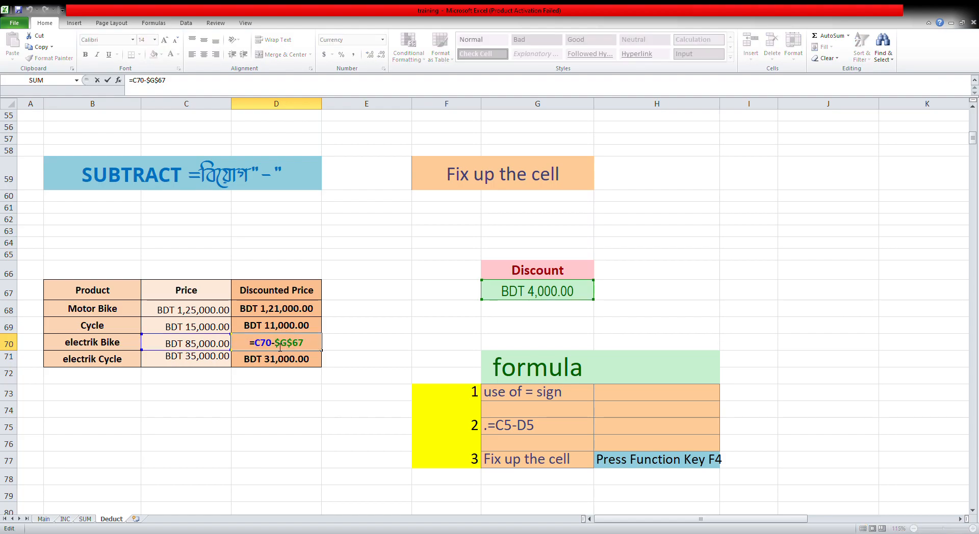
double_click(297, 361)
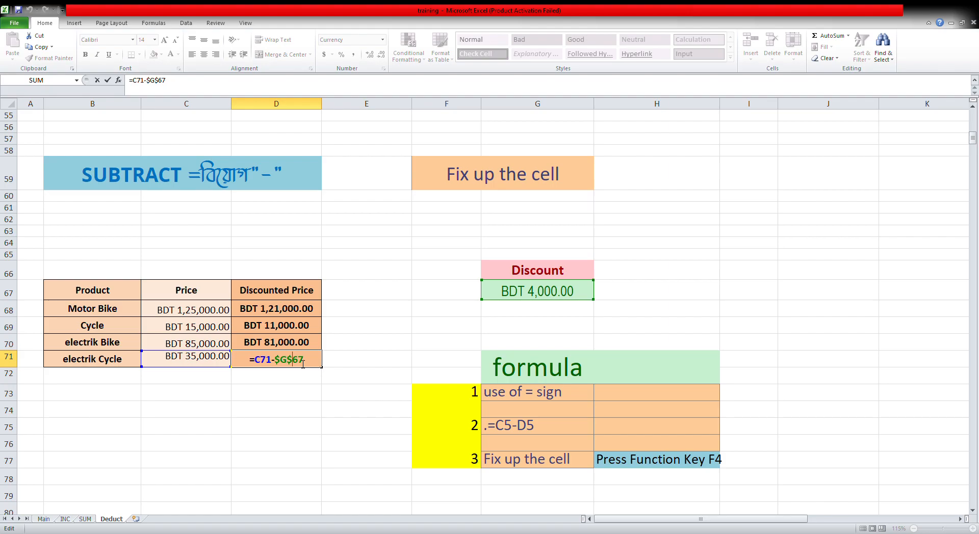
key("Return")
- Test the linked discounted prices by setting the discount in G67 to 5000, followed by 8000
left_click(539, 296)
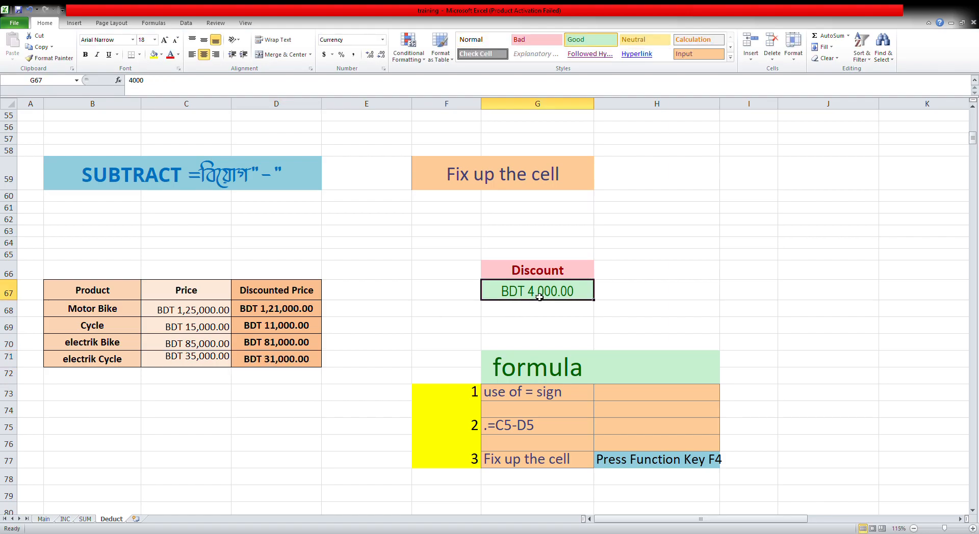
type("5000")
key("Return")
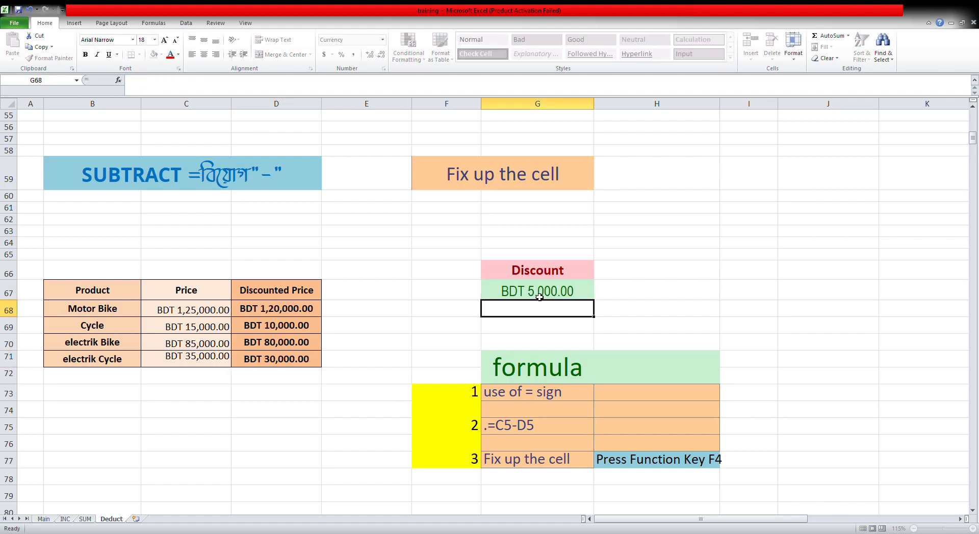
left_click(539, 297)
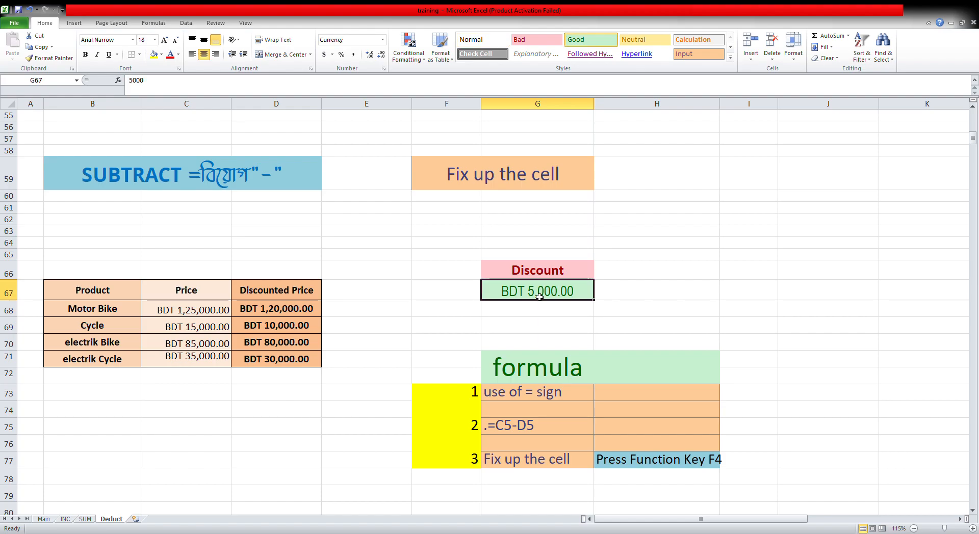
type("8000")
key("Return")
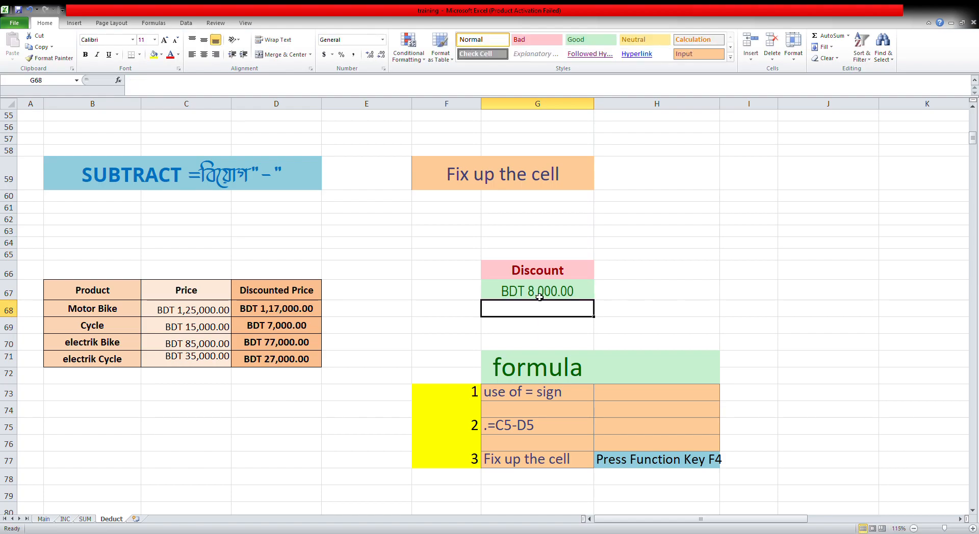
- In the percentage discount table, calculate the Motor Bike's discount in D93 with the formula =C93*$G$92
scroll(310, 379, "down", 1)
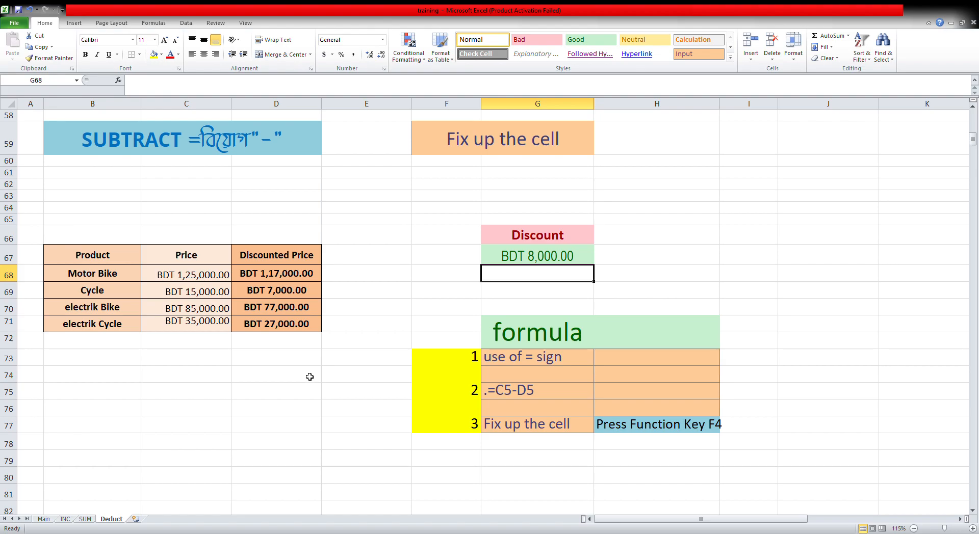
scroll(309, 376, "down", 8)
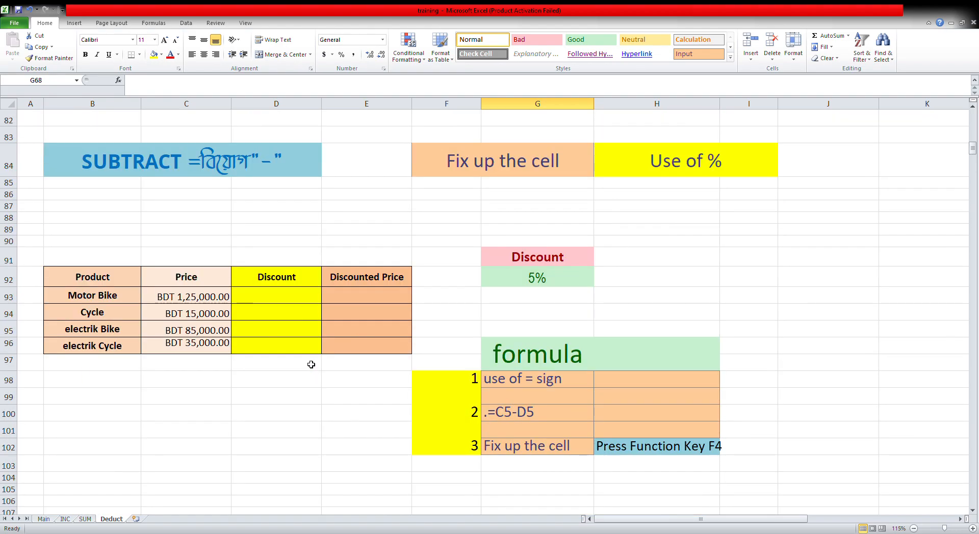
left_click(548, 277)
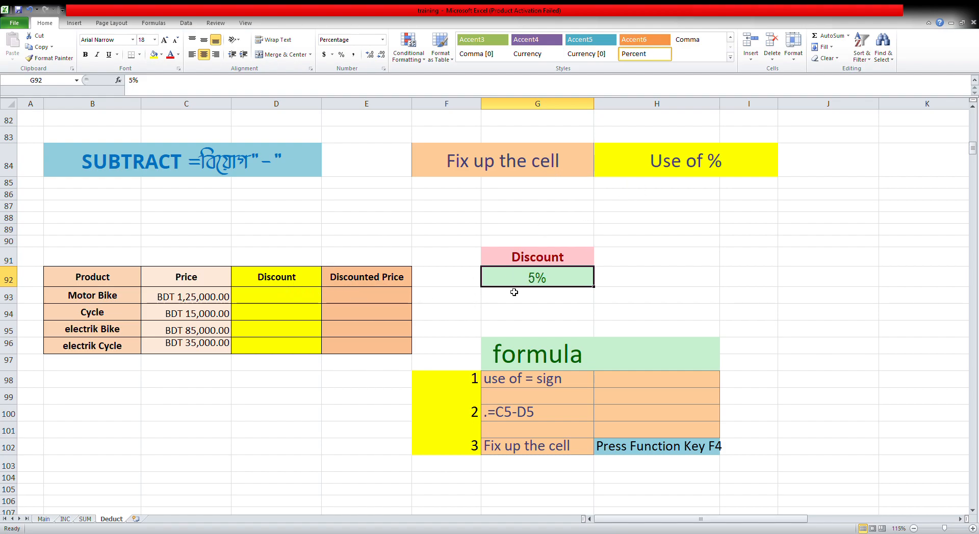
left_click(387, 294)
left_click(299, 302)
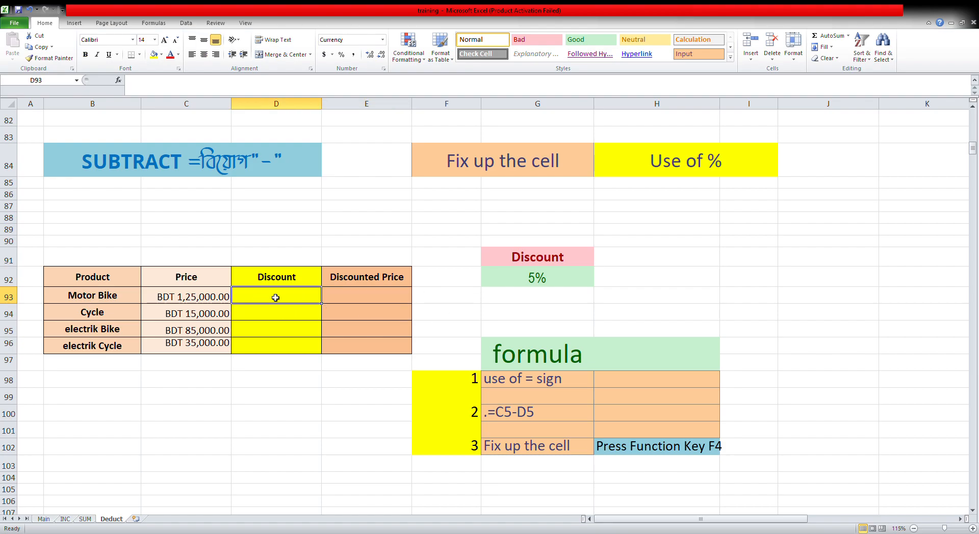
left_click(539, 279)
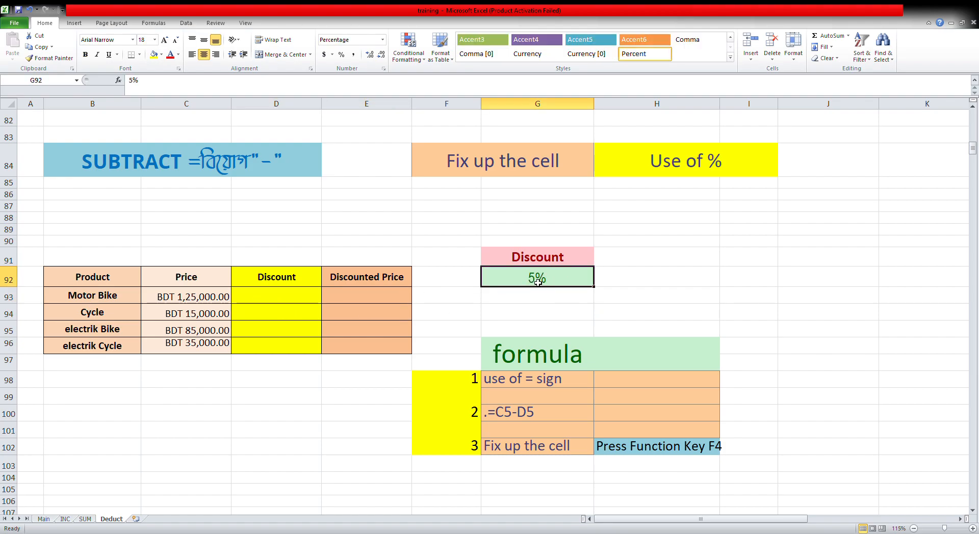
left_click(278, 300)
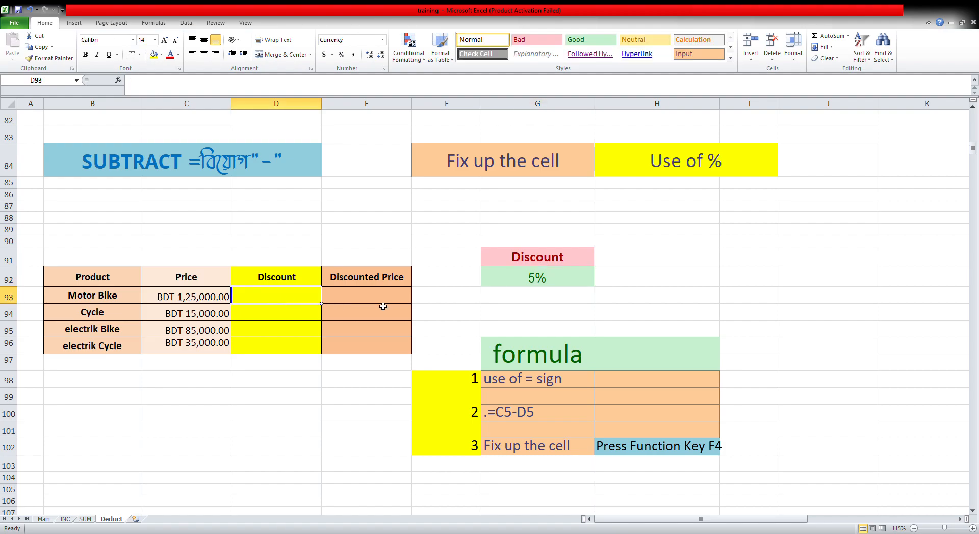
type("=")
key("Left")
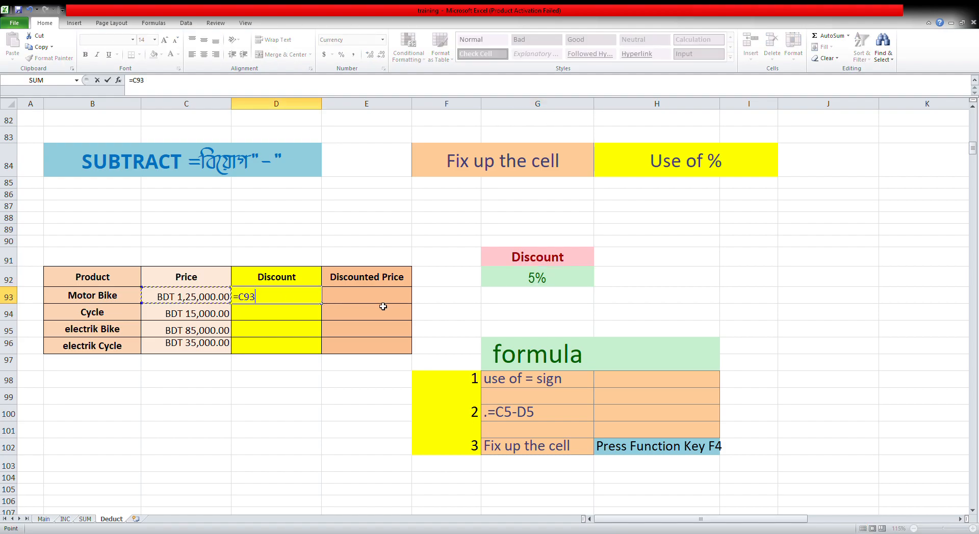
type("*")
left_click(548, 278)
key("F4")
key("Return")
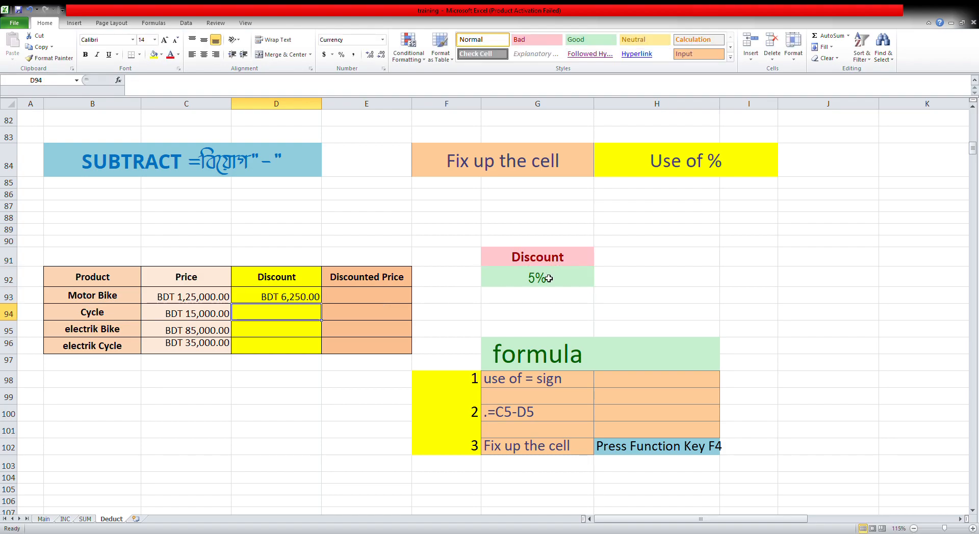
- Fill the D93 discount formula down to D96 and check the Cycle's formula in D94
left_click(312, 298)
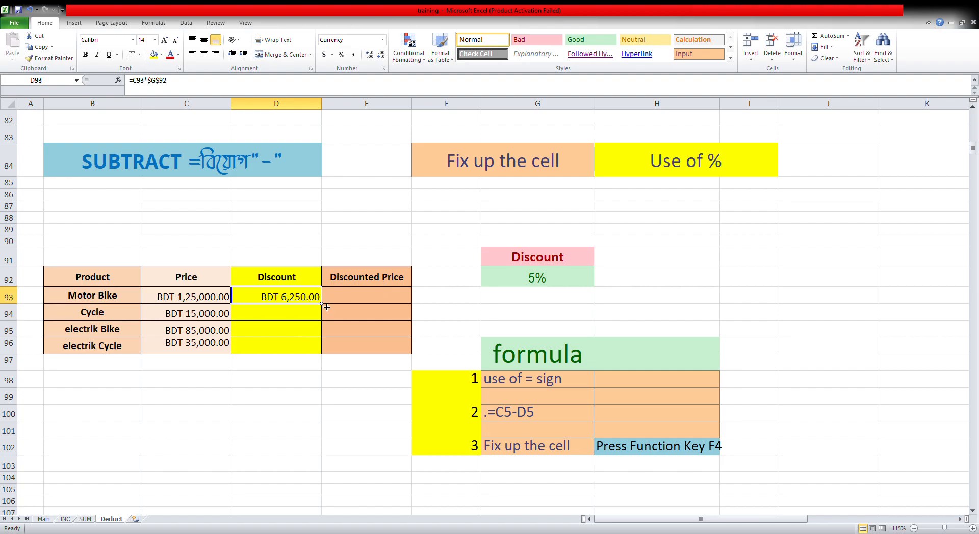
left_click_drag(323, 305, 324, 353)
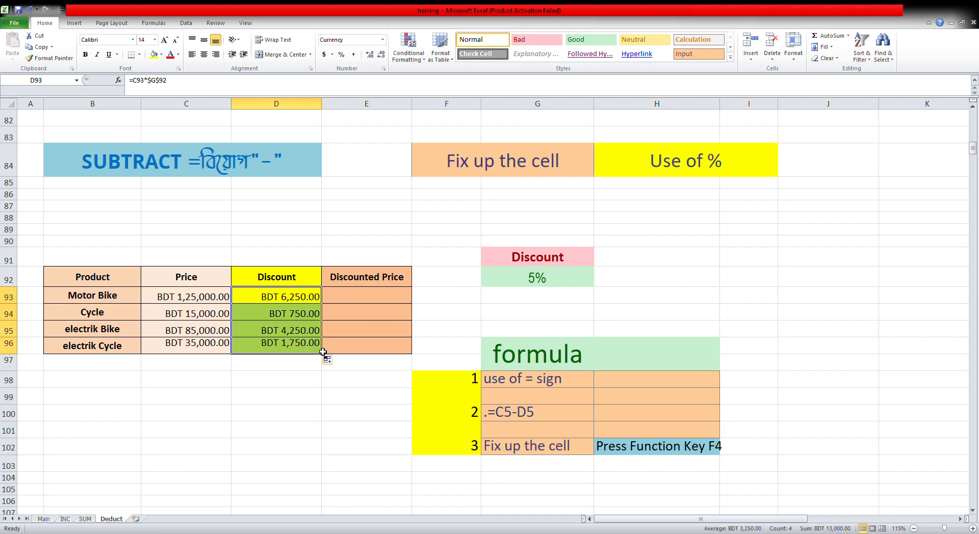
double_click(320, 319)
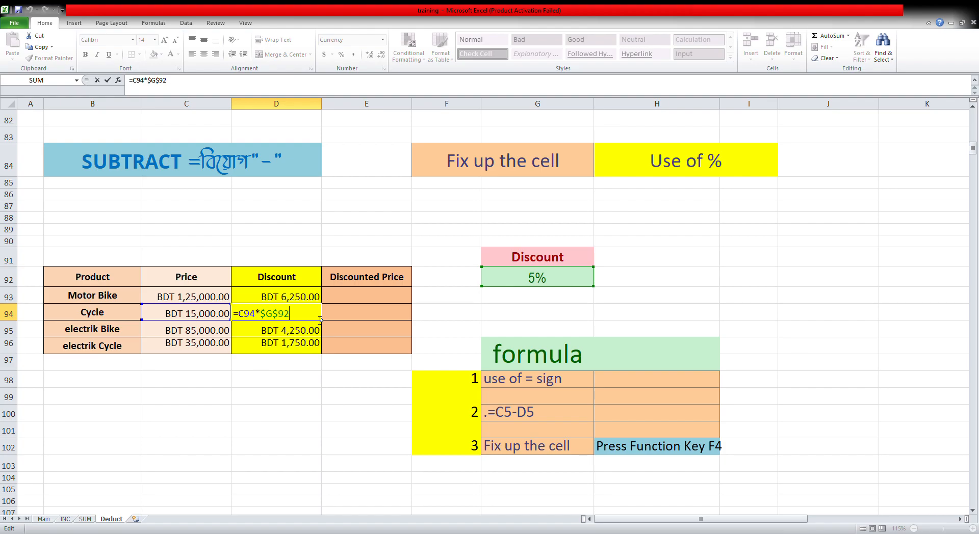
key("Escape")
- Test the linked discount amounts by setting the discount rate in G92 to 10%
left_click(557, 278)
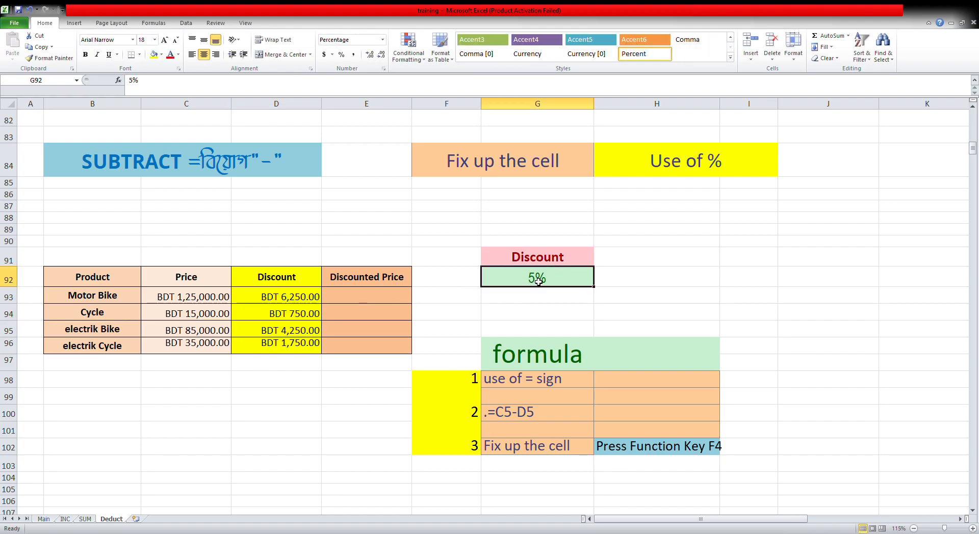
type("100")
key("BackSpace")
key("Return")
left_click(298, 314)
left_click(393, 316)
- Calculate the Motor Bike's discounted price in E93 with the formula =C93-D93
left_click(392, 293)
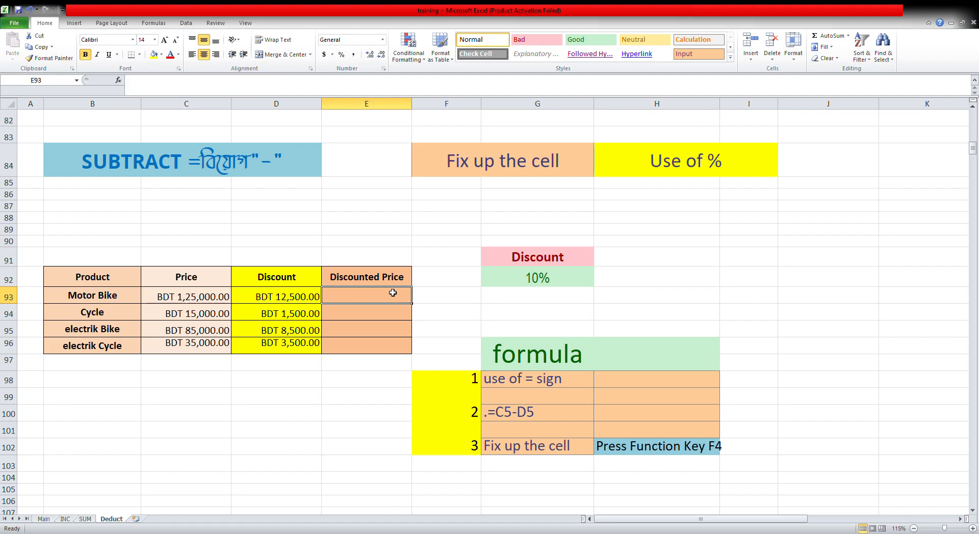
type("=")
key("Left")
key("Left")
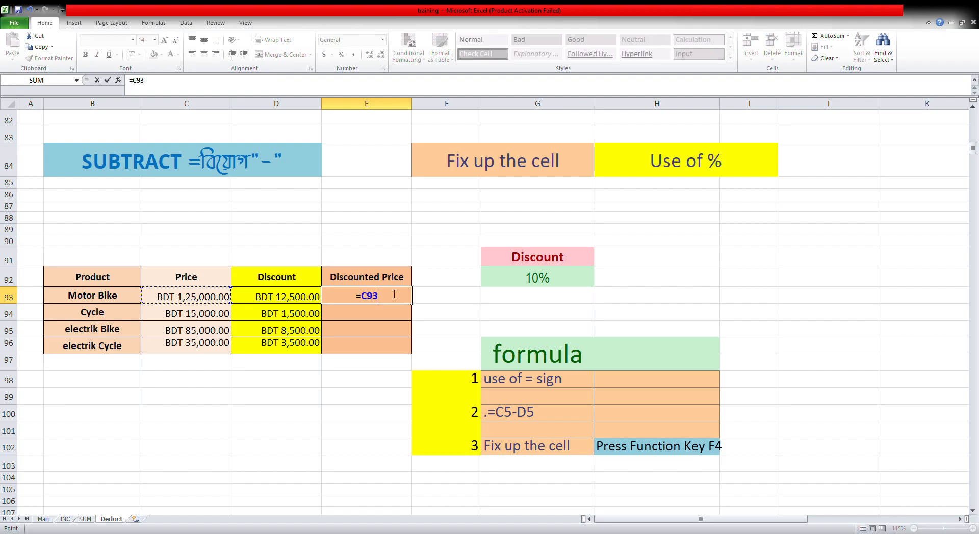
type("-")
key("Left")
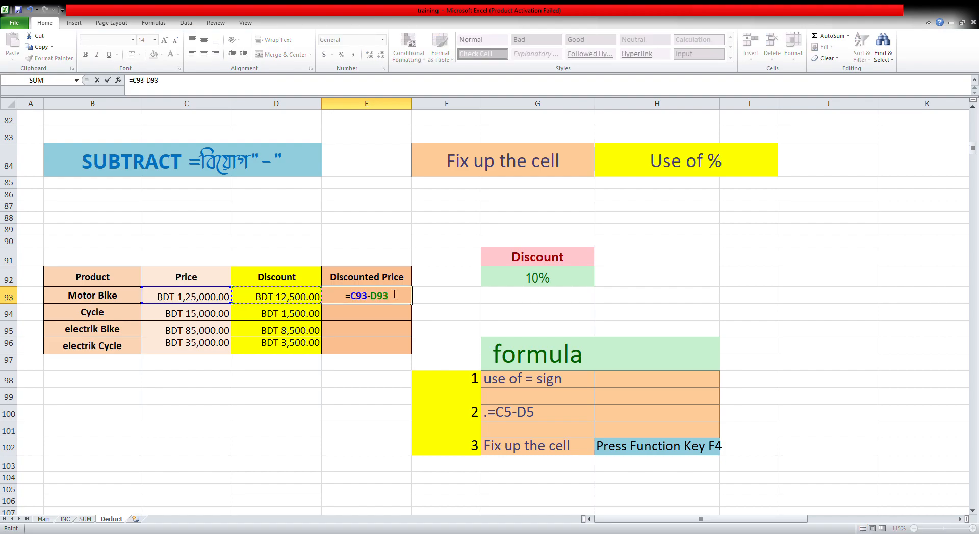
key("Return")
- Fill the E93 discounted price formula down to E96 and check the electrik Bike's formula in E95
left_click(395, 299)
double_click(417, 308)
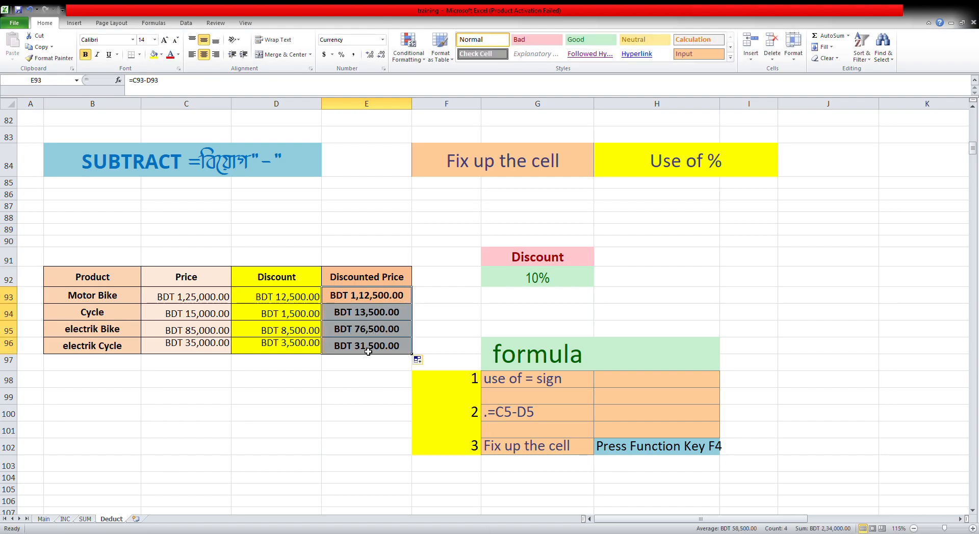
left_click(376, 332)
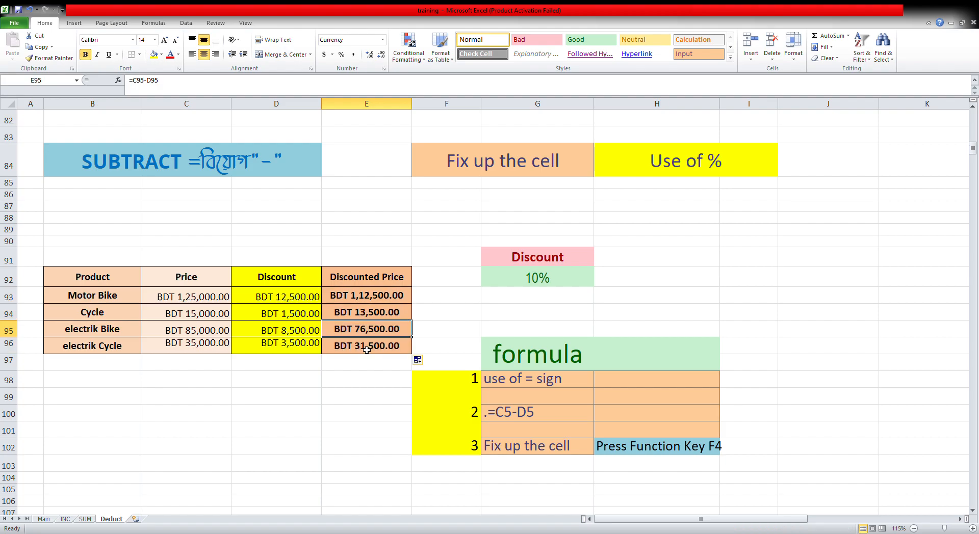
- Test the discounts and discounted prices by setting the rate in G92 to 8%, followed by 7%
left_click(528, 281)
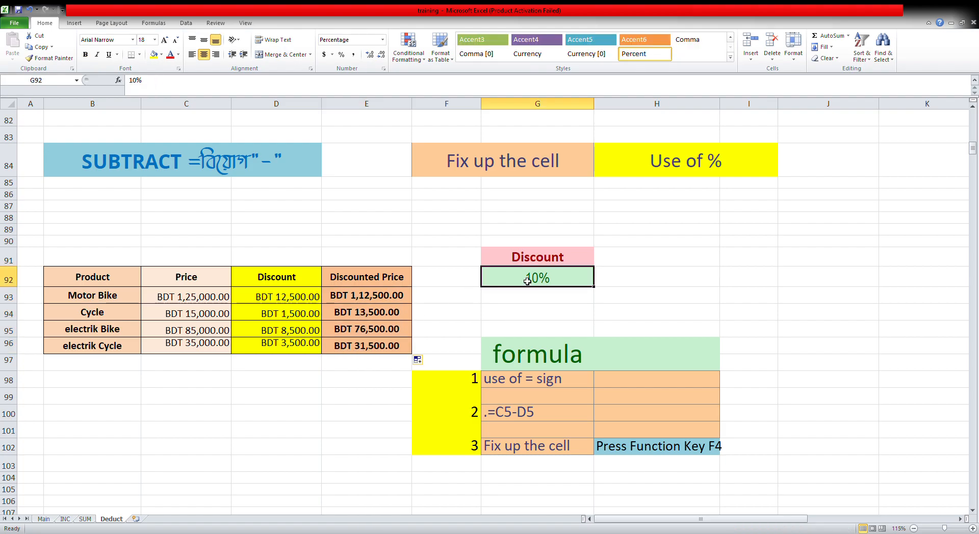
type("8")
key("Return")
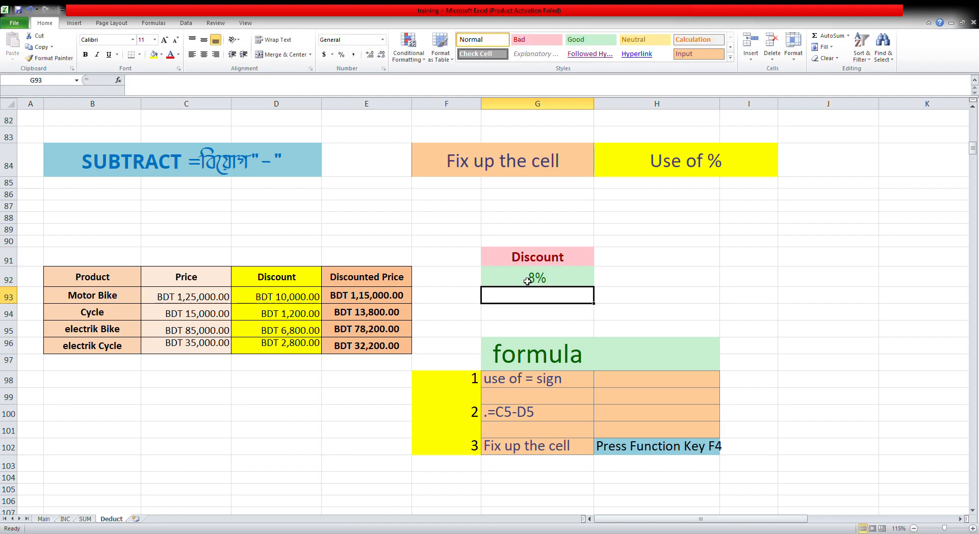
left_click(527, 281)
type("7")
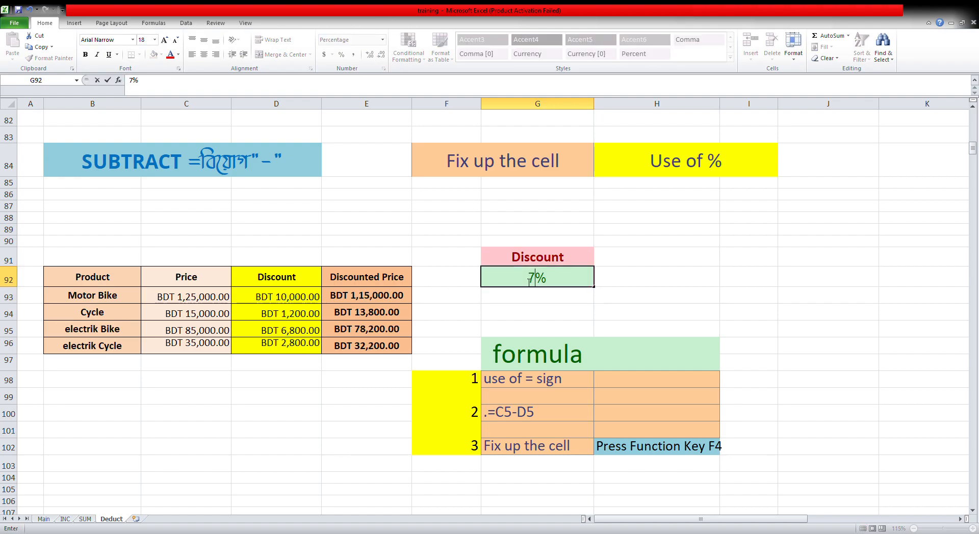
key("Return")
- Format the discount rate in G92 as a percentage with two decimal places
left_click(527, 281)
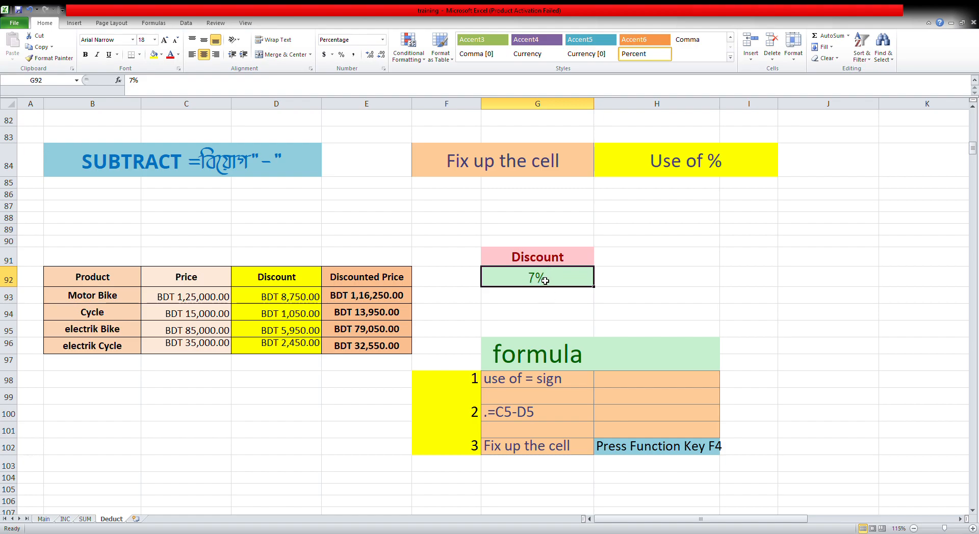
left_click(545, 311)
left_click(552, 277)
left_click(382, 40)
left_click(370, 217)
left_click(505, 295)
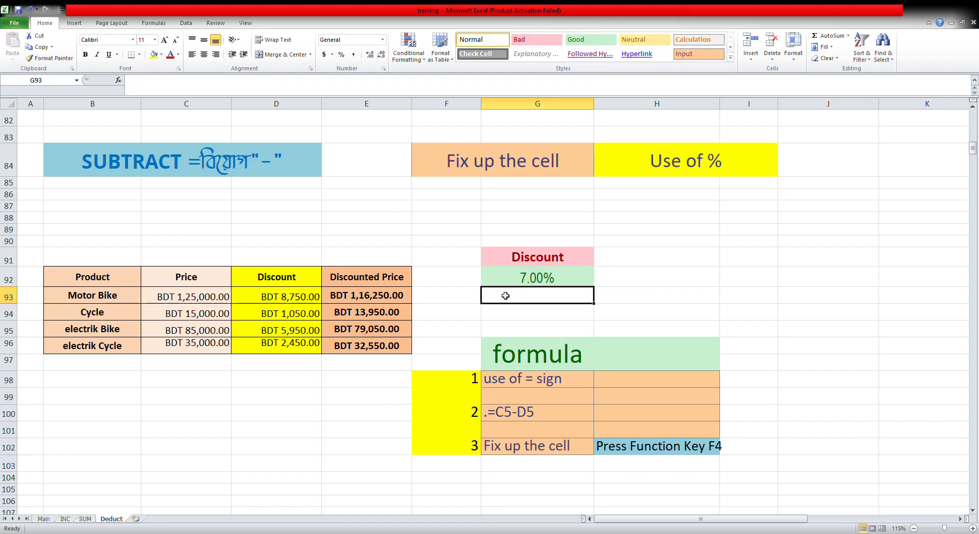